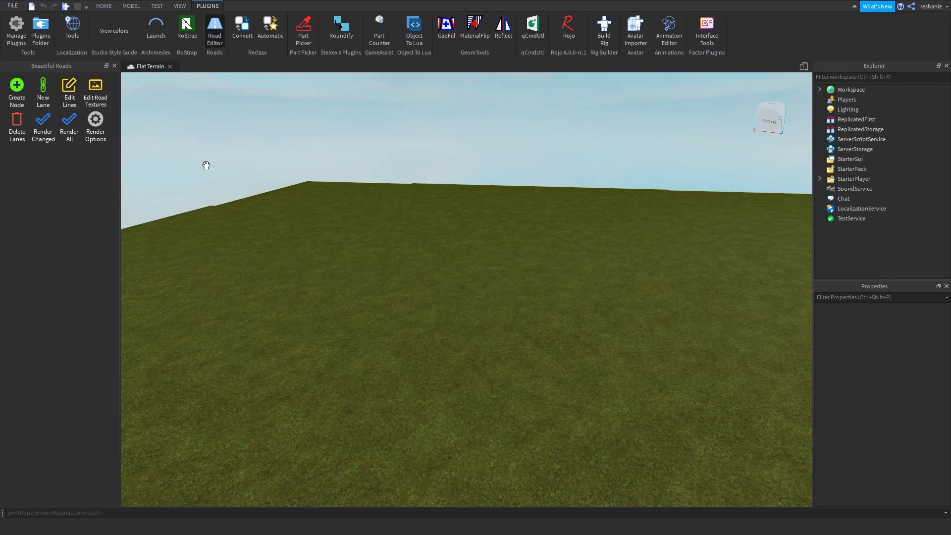
- Close the Road Editor plugin and open it again
{"action": "left_click", "coordinate": [215, 37]}
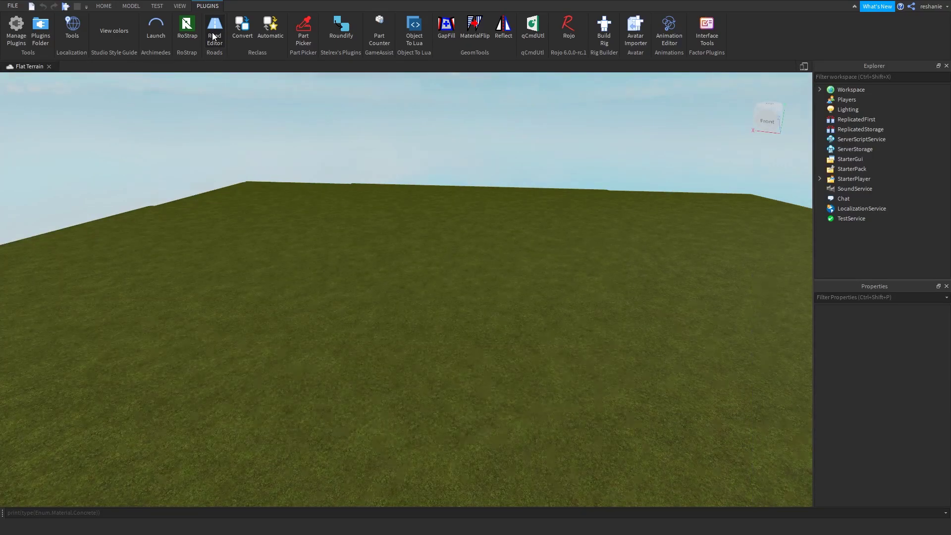
{"action": "left_click", "coordinate": [213, 37]}
{"action": "right_click_drag", "start_coordinate": [368, 198], "coordinate": [344, 196]}
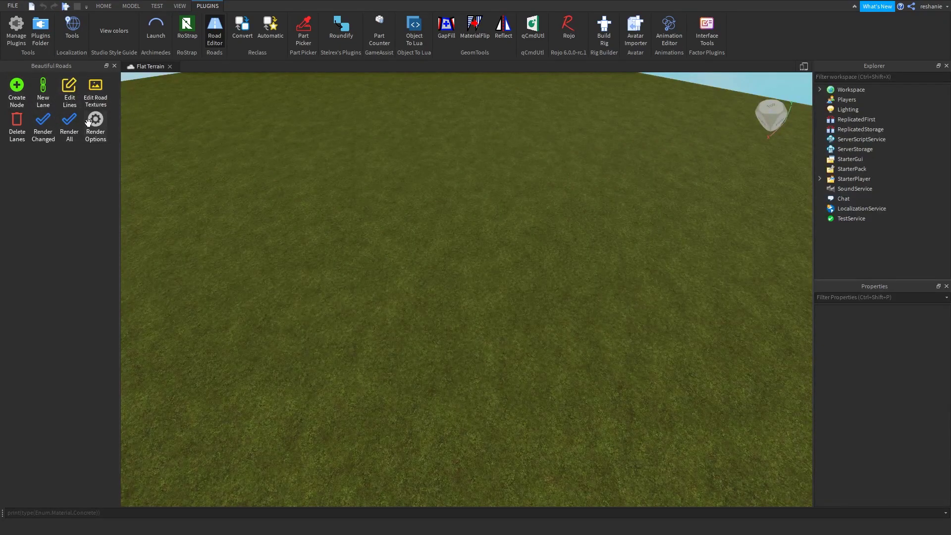
- Create a new two-way lane node and place it on the flat terrain
{"action": "left_click", "coordinate": [16, 95]}
{"action": "left_click", "coordinate": [444, 256]}
{"action": "left_click_drag", "start_coordinate": [445, 255], "coordinate": [406, 314]}
{"action": "right_click_drag", "start_coordinate": [407, 314], "coordinate": [406, 314]}
{"action": "left_click_drag", "start_coordinate": [406, 314], "coordinate": [370, 264]}
{"action": "right_click_drag", "start_coordinate": [369, 264], "coordinate": [369, 255]}
{"action": "key", "text": "w"}
{"action": "left_click_drag", "start_coordinate": [369, 255], "coordinate": [441, 227]}
{"action": "right_click_drag", "start_coordinate": [441, 226], "coordinate": [446, 226]}
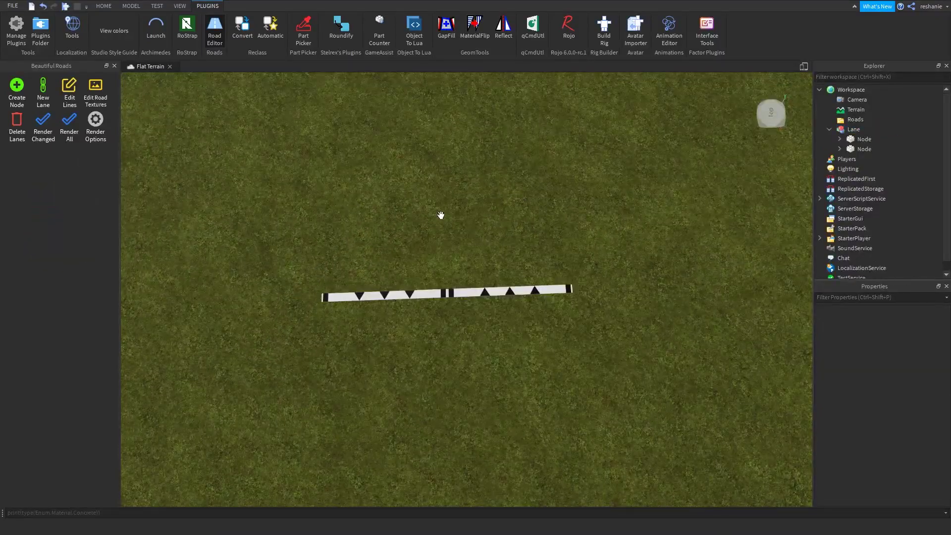
- Select the placed lane and extend it forward with a second lane node
{"action": "left_click", "coordinate": [446, 292]}
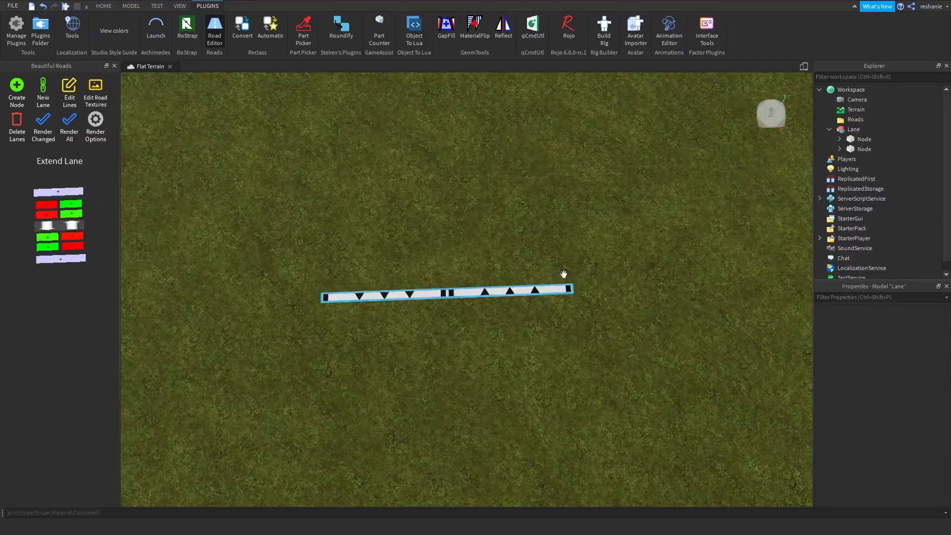
{"action": "left_click", "coordinate": [613, 237]}
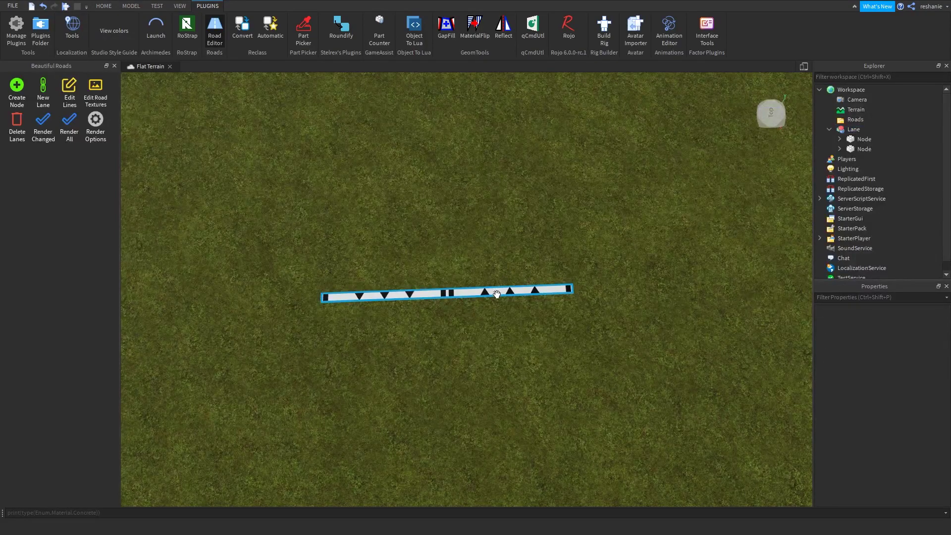
{"action": "left_click", "coordinate": [496, 294]}
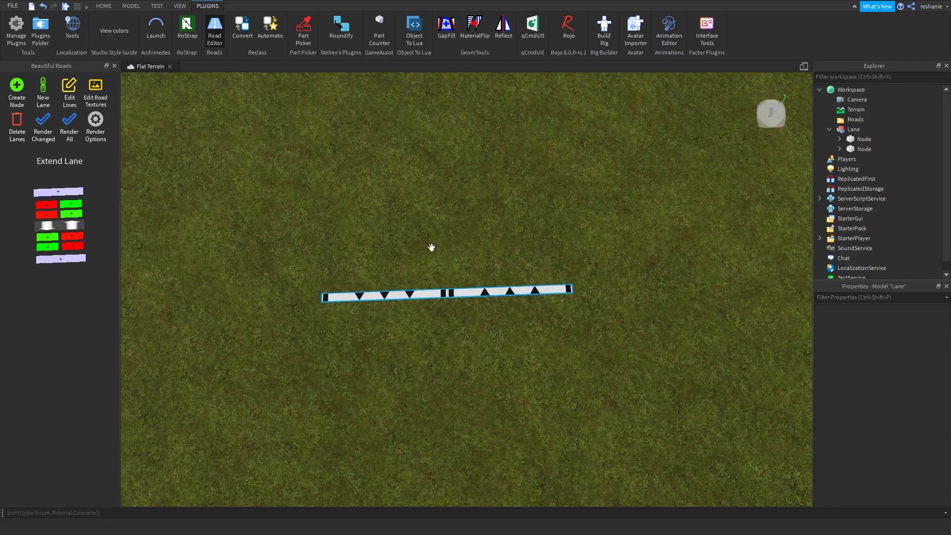
{"action": "right_click_drag", "start_coordinate": [270, 219], "coordinate": [108, 277]}
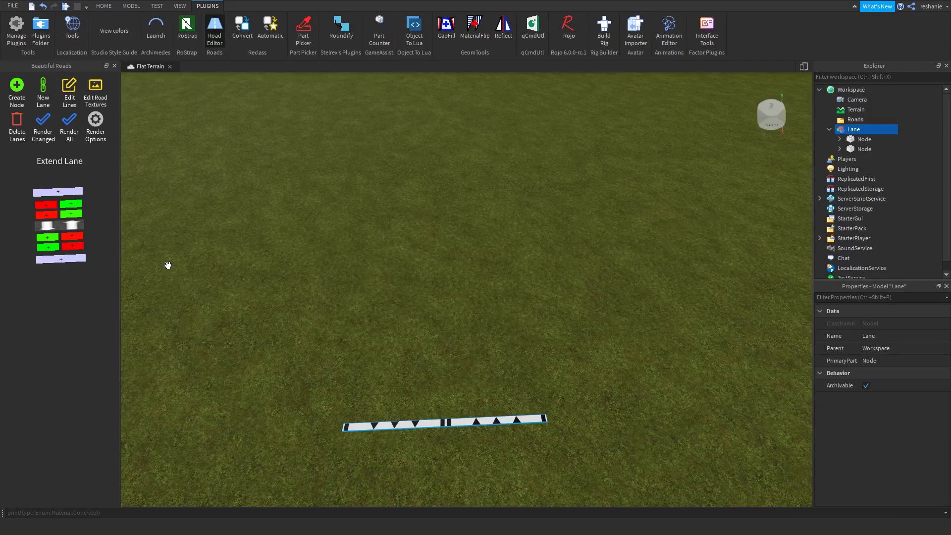
{"action": "left_click", "coordinate": [69, 193]}
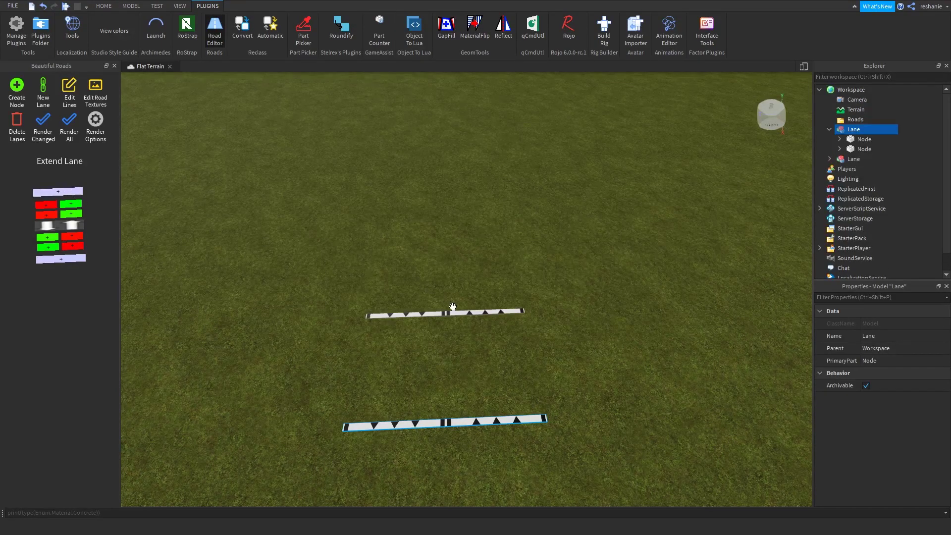
- Move the new lane node far ahead of the first one with the Move tool
{"action": "left_click", "coordinate": [103, 6]}
{"action": "left_click", "coordinate": [98, 28]}
{"action": "right_click_drag", "start_coordinate": [436, 357], "coordinate": [444, 357]}
{"action": "left_click_drag", "start_coordinate": [378, 322], "coordinate": [672, 164]}
{"action": "key", "text": "f"}
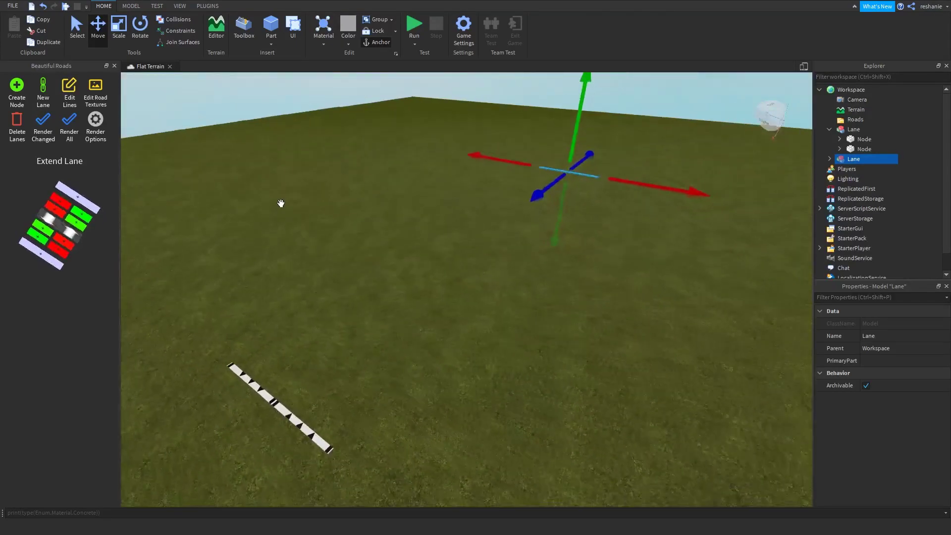
- Render all lanes to generate the straight road between the two lane nodes
{"action": "left_click", "coordinate": [68, 122]}
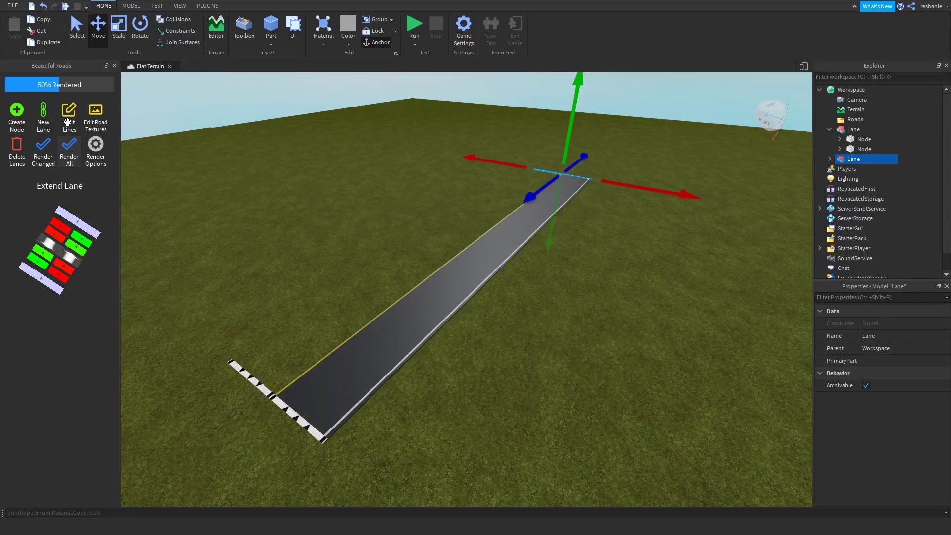
{"action": "left_click", "coordinate": [357, 233]}
{"action": "right_click_drag", "start_coordinate": [356, 233], "coordinate": [365, 237]}
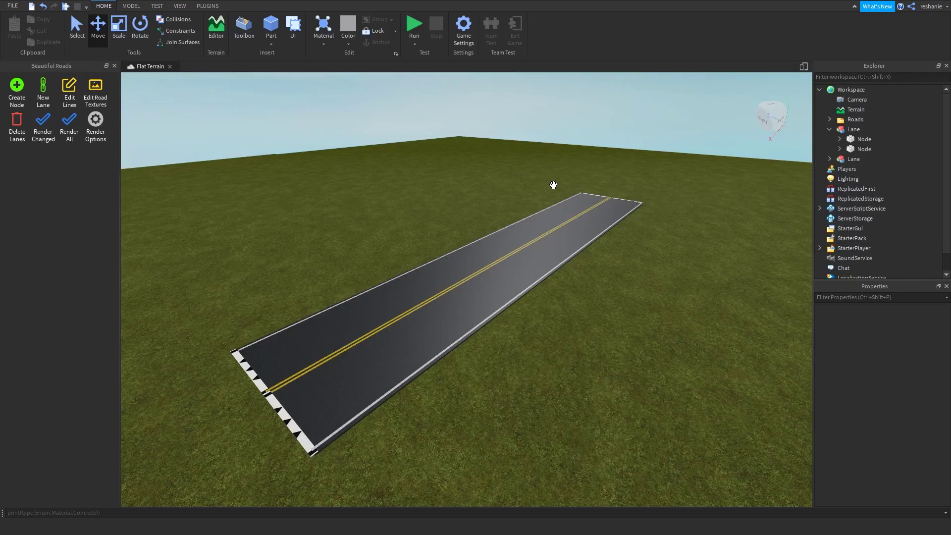
- Extend the road forward from the lane node at its far end
{"action": "key", "text": "w"}
{"action": "right_click_drag", "start_coordinate": [551, 185], "coordinate": [567, 225]}
{"action": "key", "text": "e"}
{"action": "right_click_drag", "start_coordinate": [558, 276], "coordinate": [545, 306]}
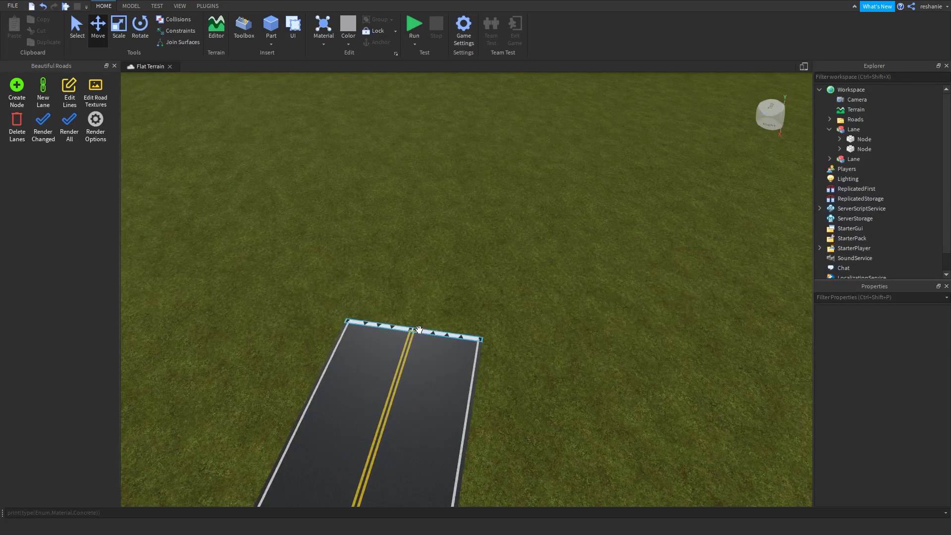
{"action": "left_click", "coordinate": [413, 330]}
{"action": "left_click", "coordinate": [65, 200]}
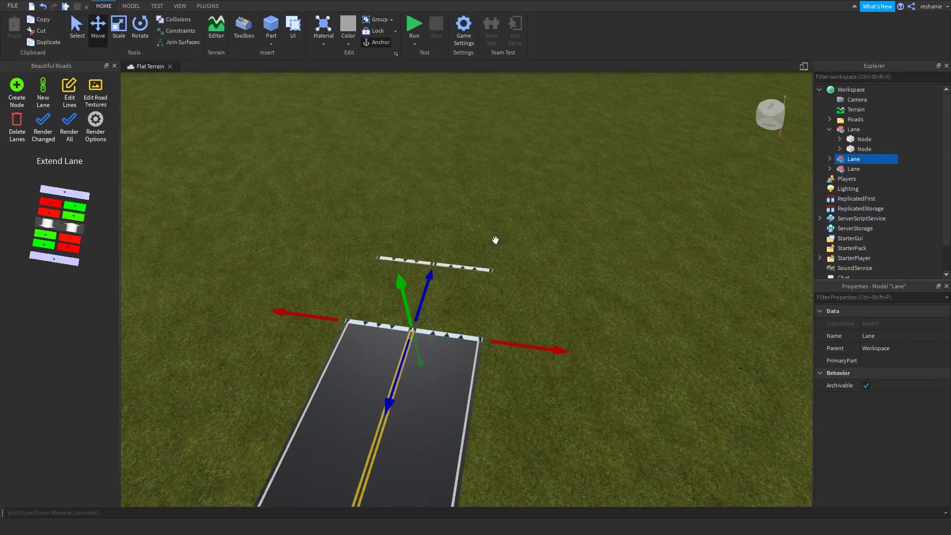
- Move the new end lane node farther out and rotate it at an angle to the straight road
{"action": "left_click", "coordinate": [444, 266]}
{"action": "left_click_drag", "start_coordinate": [413, 331], "coordinate": [421, 163]}
{"action": "key", "text": "ctrl+4"}
{"action": "left_click", "coordinate": [416, 231]}
{"action": "left_click", "coordinate": [438, 190]}
{"action": "key", "text": "ctrl+2"}
{"action": "left_click", "coordinate": [78, 36]}
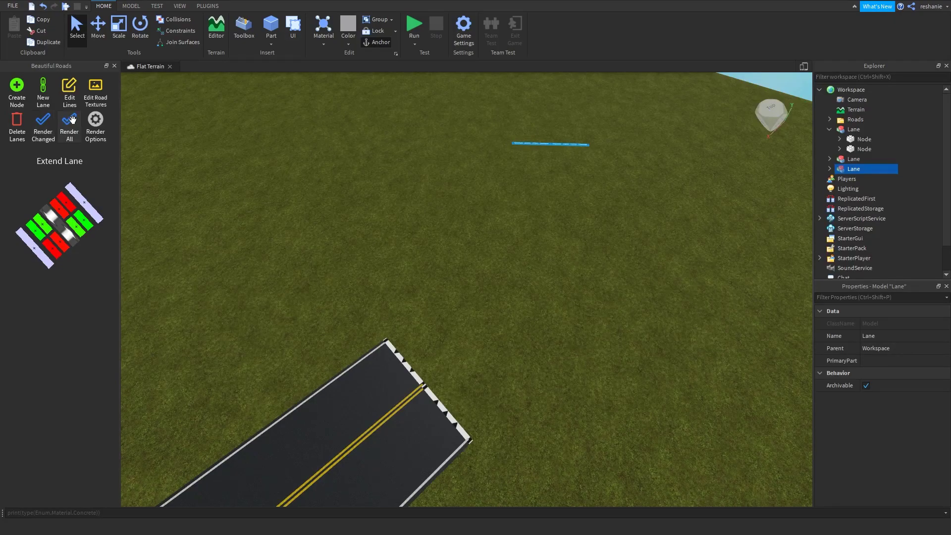
- Render only the changed lanes to generate the curved section, and re-render all lanes
{"action": "left_click", "coordinate": [43, 124]}
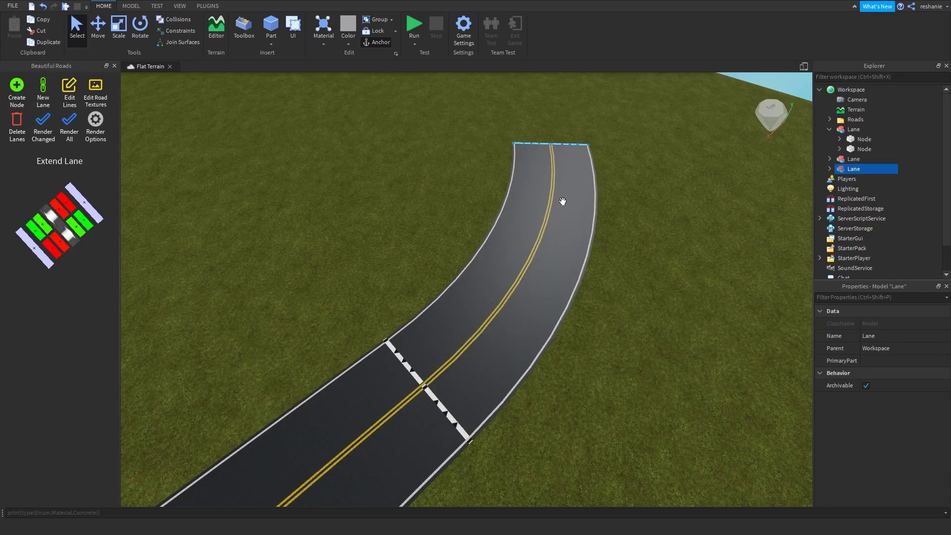
{"action": "right_click_drag", "start_coordinate": [512, 238], "coordinate": [520, 233]}
{"action": "scroll", "coordinate": [521, 232], "scroll_direction": "down", "scroll_amount": 8}
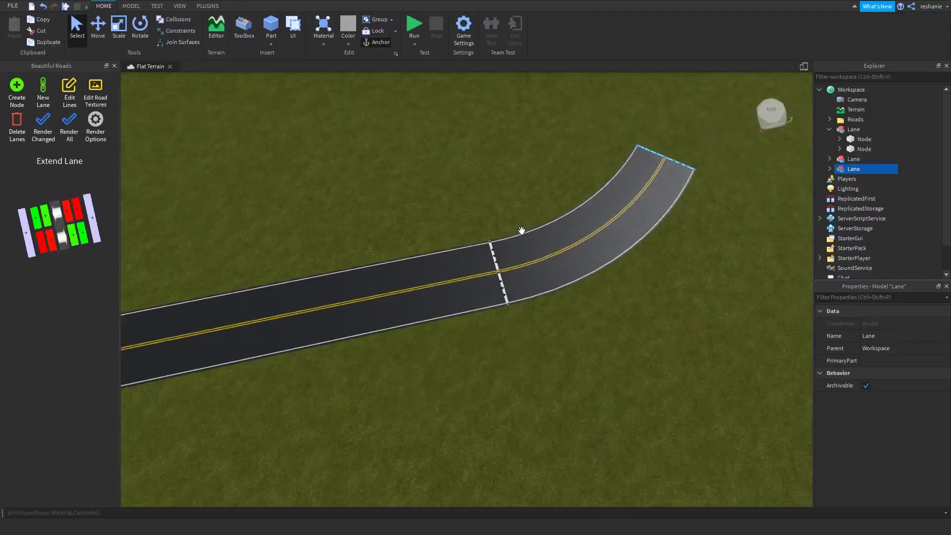
{"action": "left_click", "coordinate": [69, 127]}
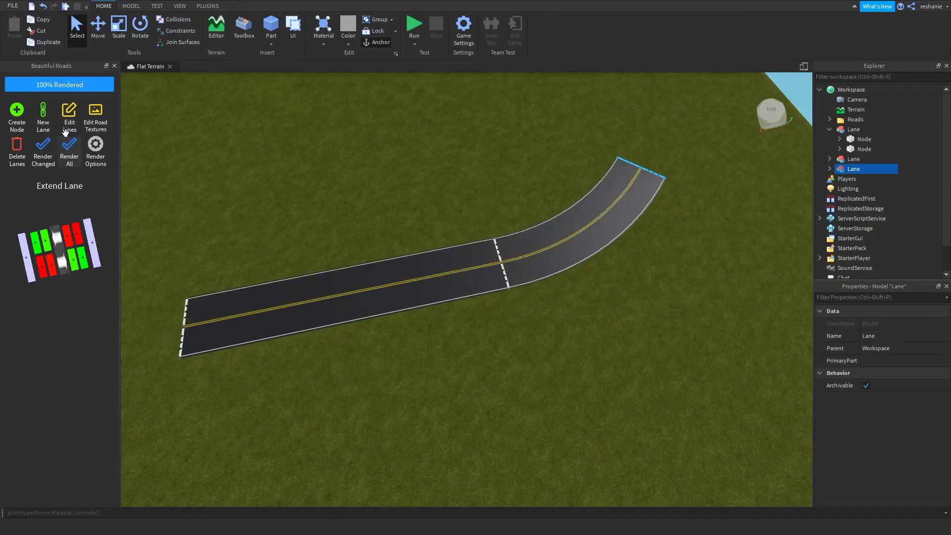
{"action": "scroll", "coordinate": [333, 325], "scroll_direction": "down", "scroll_amount": 3}
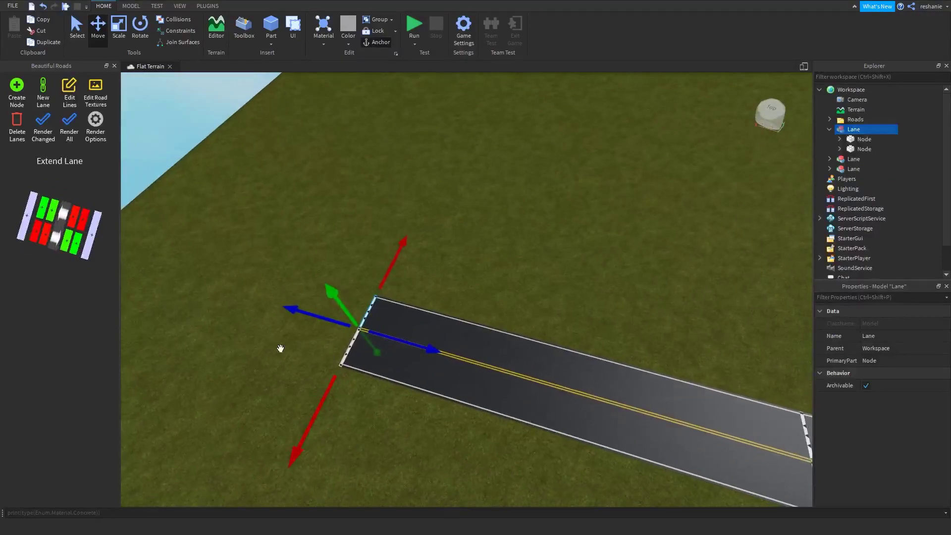
- Extend the road backward from its starting lane node and move the new node away from it
{"action": "left_click", "coordinate": [280, 348]}
{"action": "key", "text": "w"}
{"action": "key", "text": "a"}
{"action": "right_click_drag", "start_coordinate": [380, 357], "coordinate": [394, 363]}
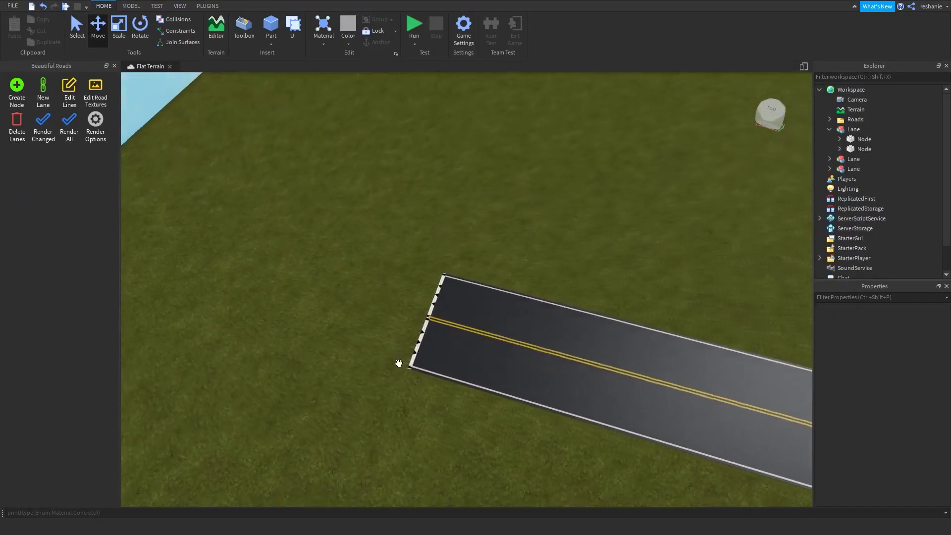
{"action": "left_click", "coordinate": [420, 355]}
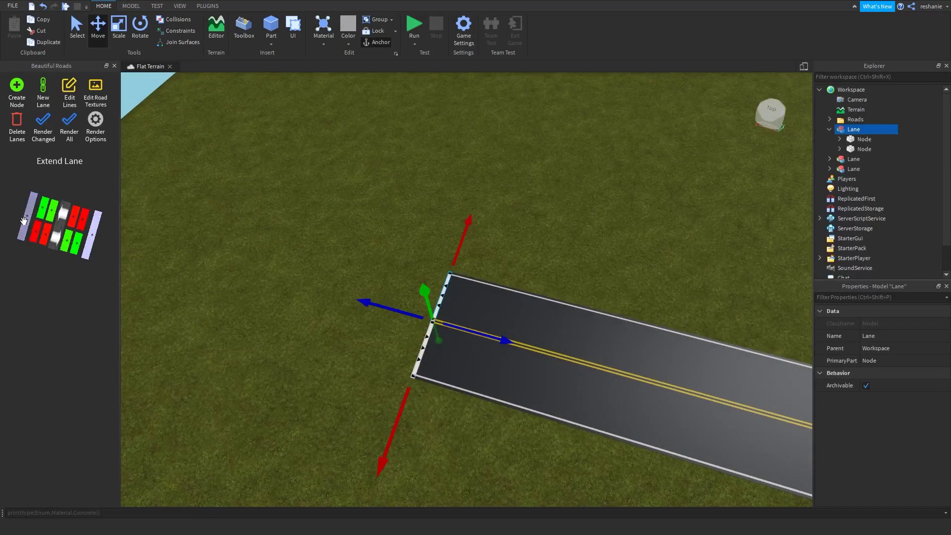
{"action": "left_click", "coordinate": [358, 303]}
- Rotate the new lane node slightly, shift it farther out and render the road section up to it
{"action": "right_click_drag", "start_coordinate": [358, 304], "coordinate": [329, 272]}
{"action": "key", "text": "ctrl+4"}
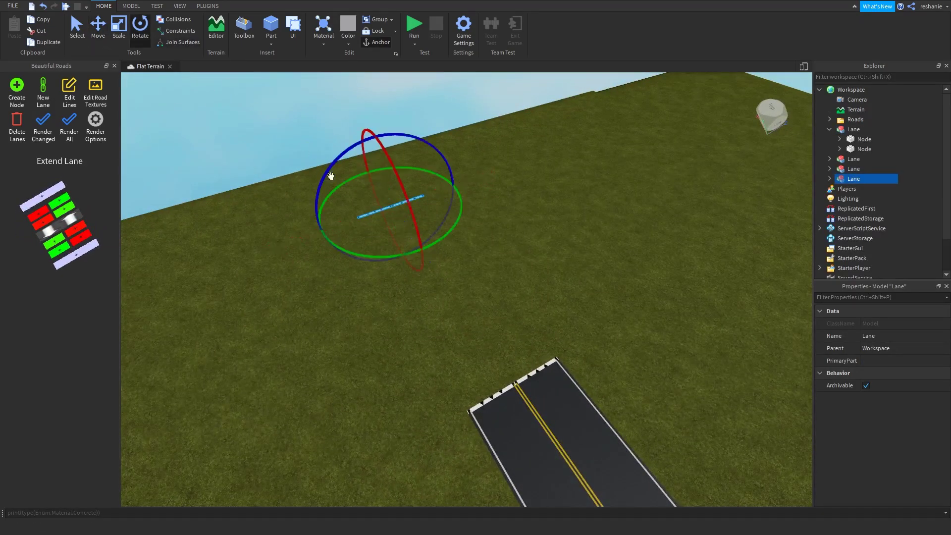
{"action": "left_click_drag", "start_coordinate": [359, 252], "coordinate": [342, 255]}
{"action": "key", "text": "ctrl+2"}
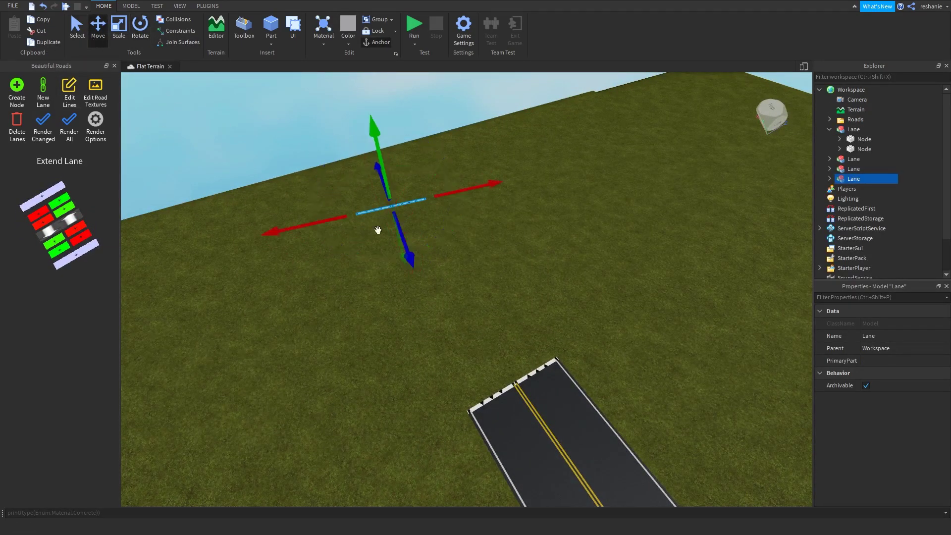
{"action": "left_click_drag", "start_coordinate": [410, 254], "coordinate": [322, 191]}
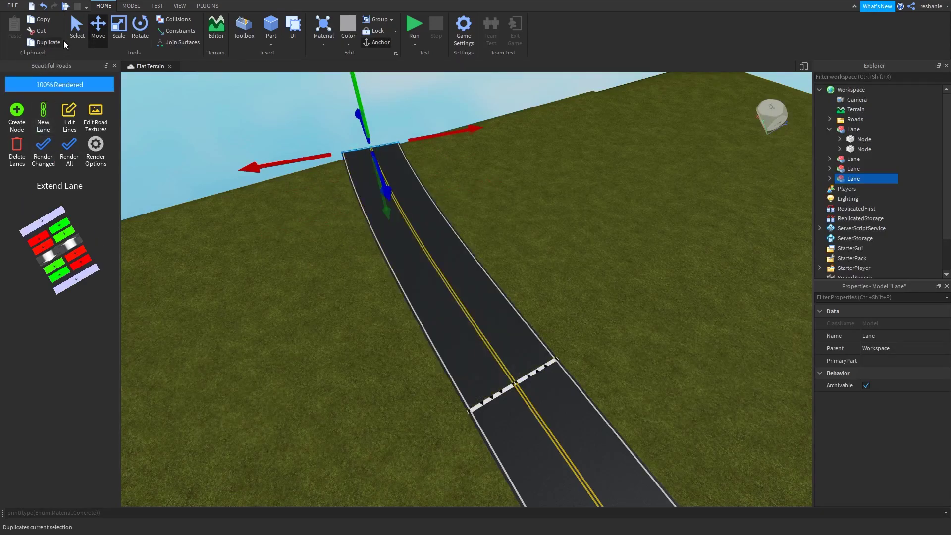
{"action": "left_click", "coordinate": [75, 31]}
{"action": "left_click", "coordinate": [405, 303]}
{"action": "right_click_drag", "start_coordinate": [477, 225], "coordinate": [480, 225]}
{"action": "scroll", "coordinate": [481, 224], "scroll_direction": "down", "scroll_amount": 8}
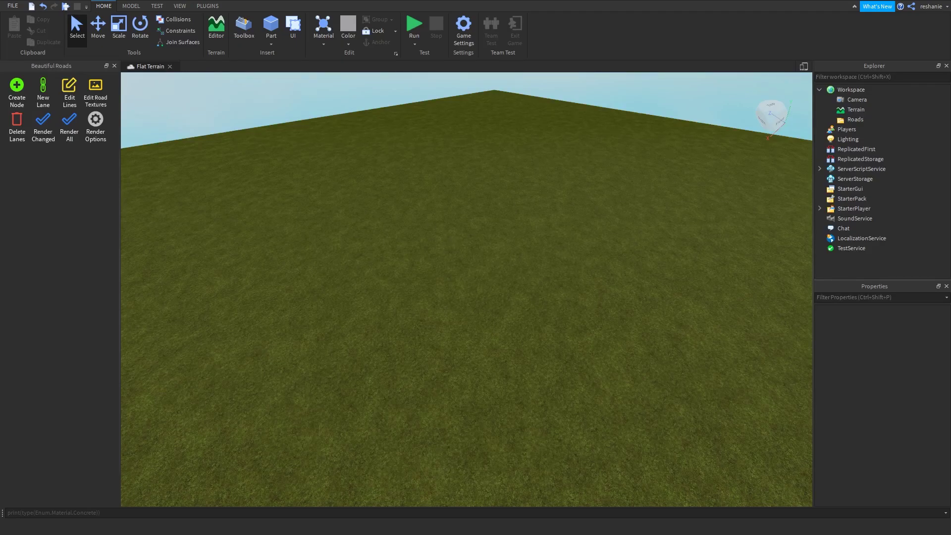
- Create a fresh lane node, place it on the empty terrain and select it
{"action": "left_click", "coordinate": [11, 87]}
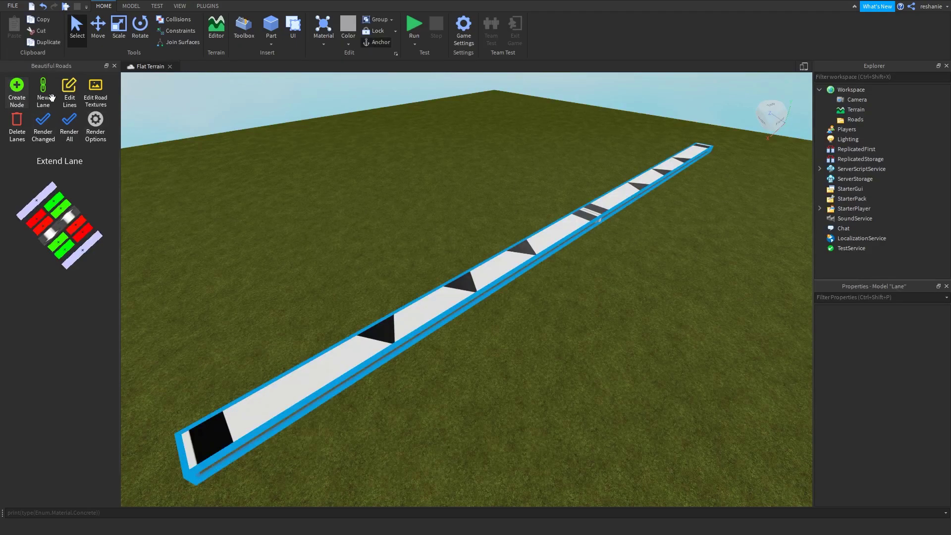
{"action": "left_click_drag", "start_coordinate": [488, 284], "coordinate": [472, 346]}
{"action": "key", "text": "ctrl+r"}
{"action": "key", "text": "w"}
{"action": "key", "text": "w"}
{"action": "right_click_drag", "start_coordinate": [473, 346], "coordinate": [404, 333]}
{"action": "key", "text": "w"}
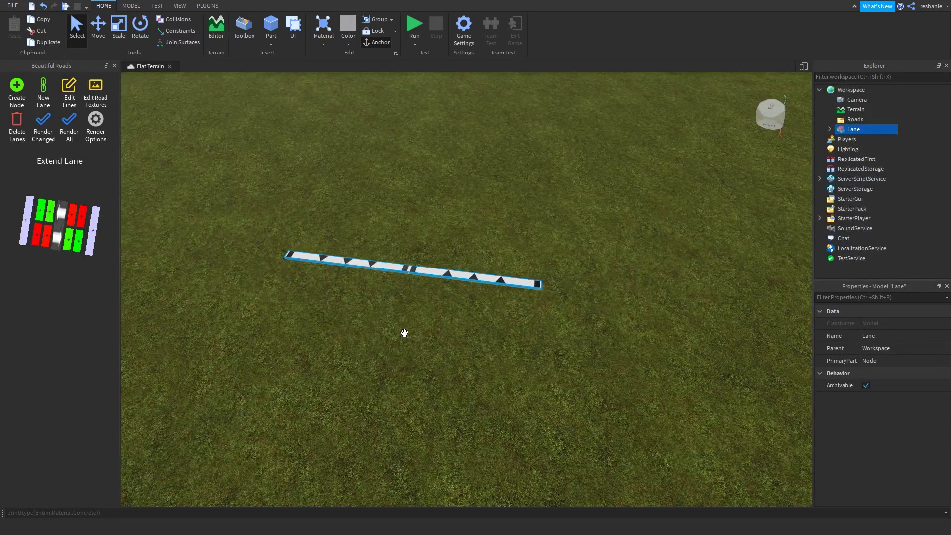
{"action": "left_click", "coordinate": [404, 332]}
{"action": "left_click", "coordinate": [436, 271]}
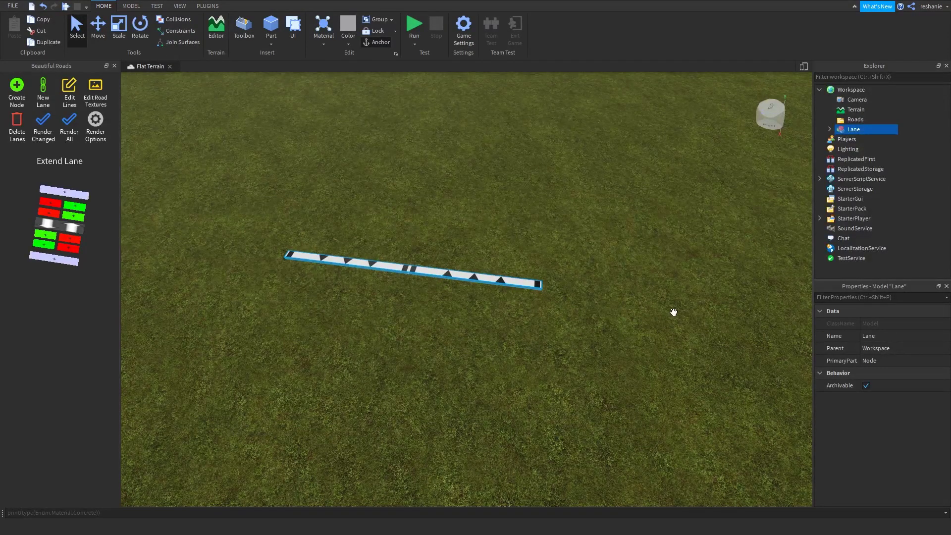
- Duplicate the first node inside the lane model and move the copy sideways to add an extra lane
{"action": "left_click", "coordinate": [830, 129]}
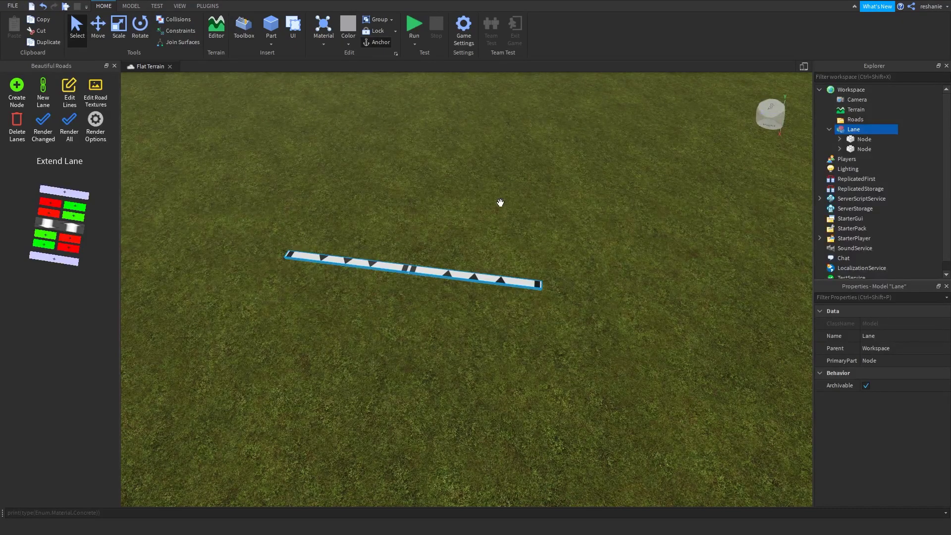
{"action": "left_click", "coordinate": [860, 140]}
{"action": "key", "text": "f"}
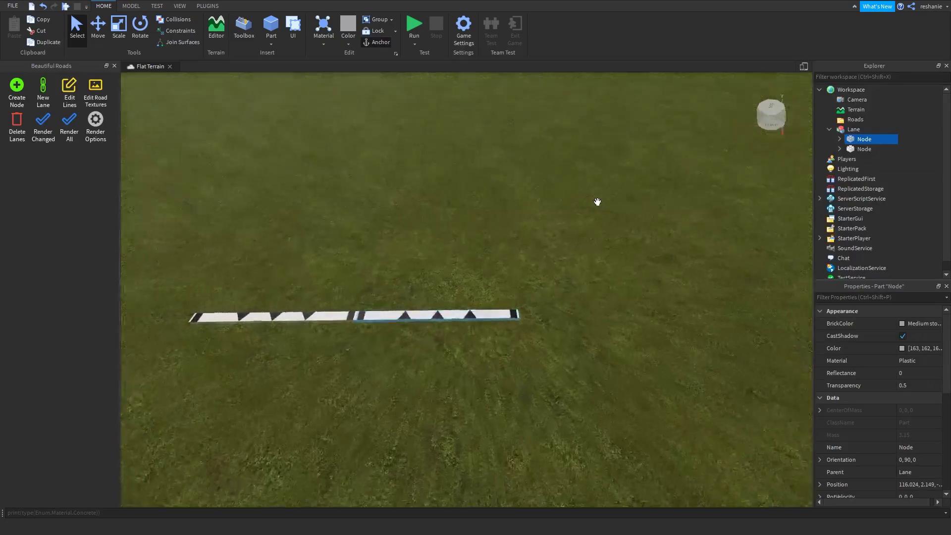
{"action": "key", "text": "ctrl+2"}
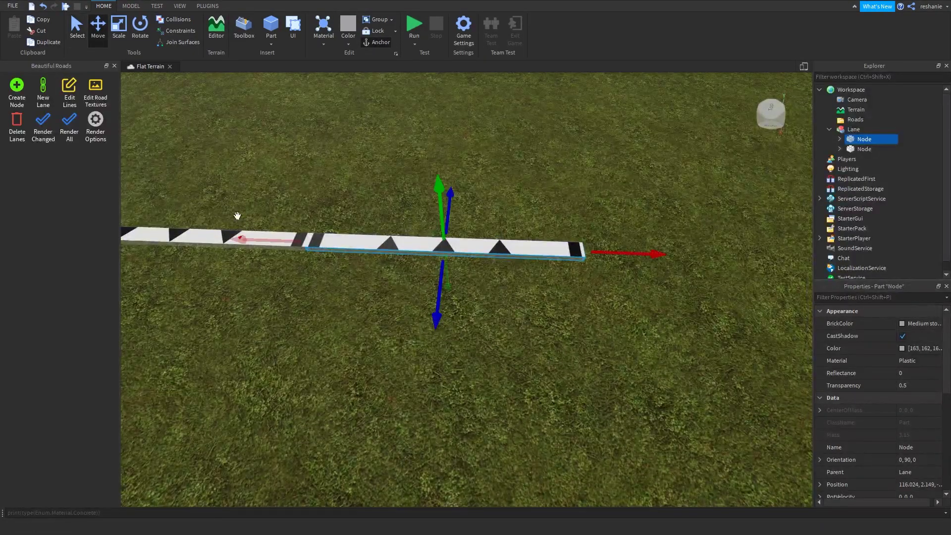
{"action": "key", "text": "ctrl+d"}
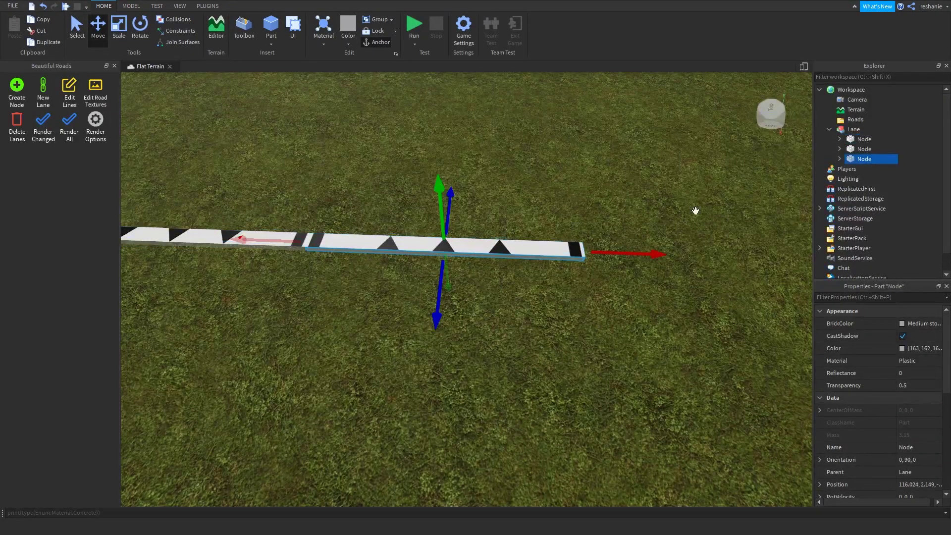
{"action": "left_click_drag", "start_coordinate": [241, 239], "coordinate": [284, 187]}
- Duplicate the opposite-facing second node inside the lane model and move the copy outward to add a fourth lane
{"action": "scroll", "coordinate": [283, 229], "scroll_direction": "up", "scroll_amount": 4}
{"action": "scroll", "coordinate": [284, 187], "scroll_direction": "down", "scroll_amount": 5}
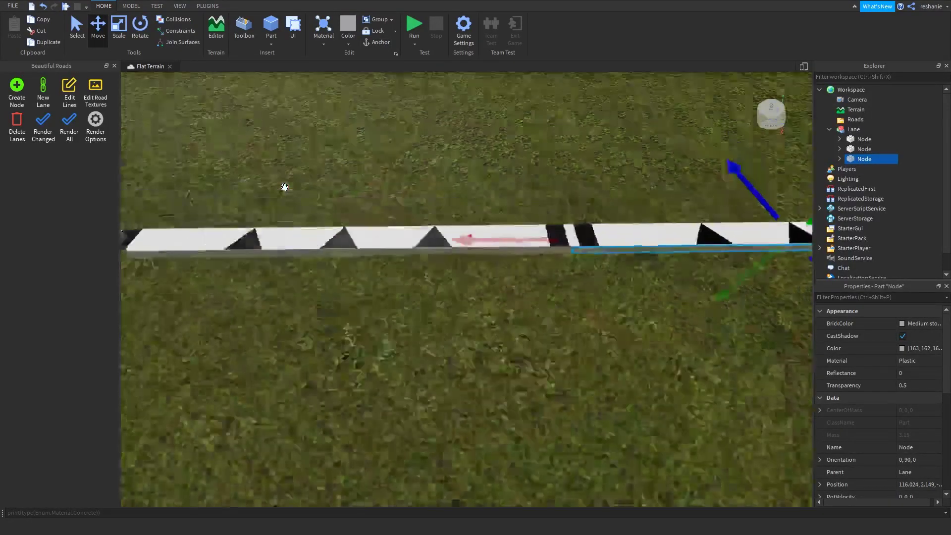
{"action": "left_click", "coordinate": [367, 238]}
{"action": "left_click", "coordinate": [356, 272]}
{"action": "key", "text": "a"}
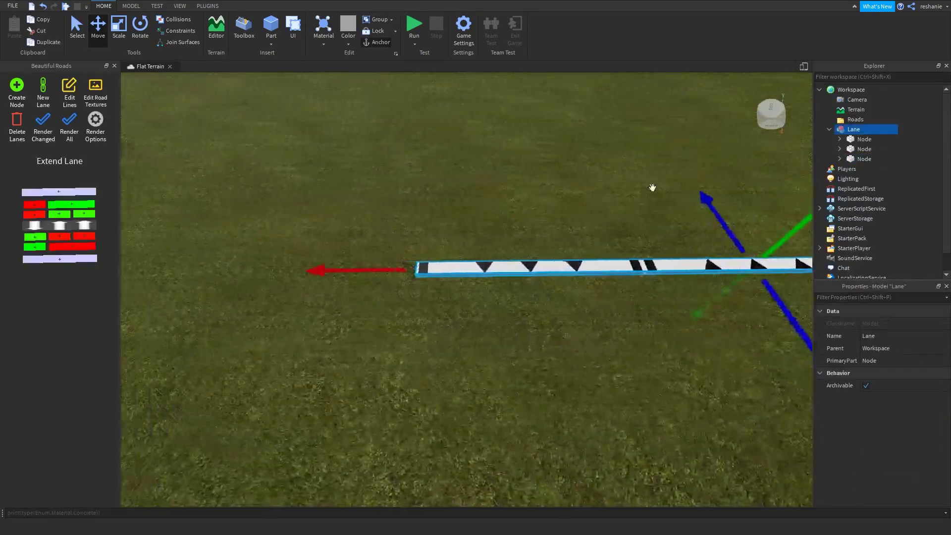
{"action": "left_click", "coordinate": [860, 143]}
{"action": "left_click", "coordinate": [858, 148]}
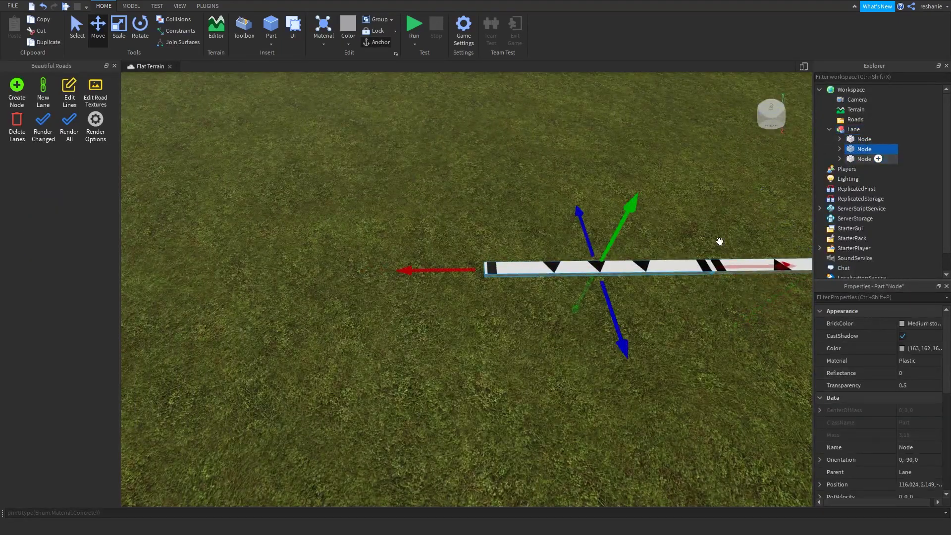
{"action": "scroll", "coordinate": [632, 263], "scroll_direction": "up", "scroll_amount": 5}
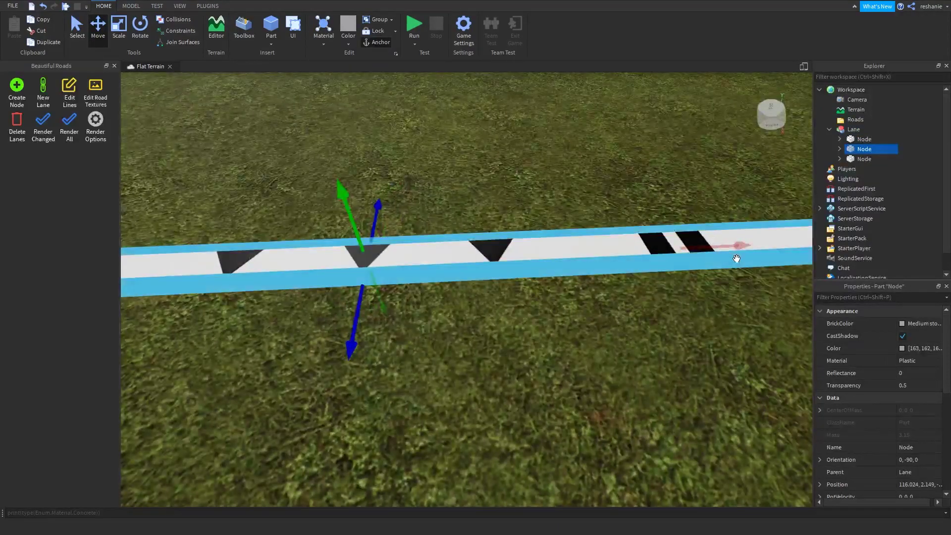
{"action": "key", "text": "ctrl+d"}
{"action": "left_click_drag", "start_coordinate": [740, 245], "coordinate": [503, 246]}
{"action": "key", "text": "d"}
{"action": "scroll", "coordinate": [517, 150], "scroll_direction": "down", "scroll_amount": 1}
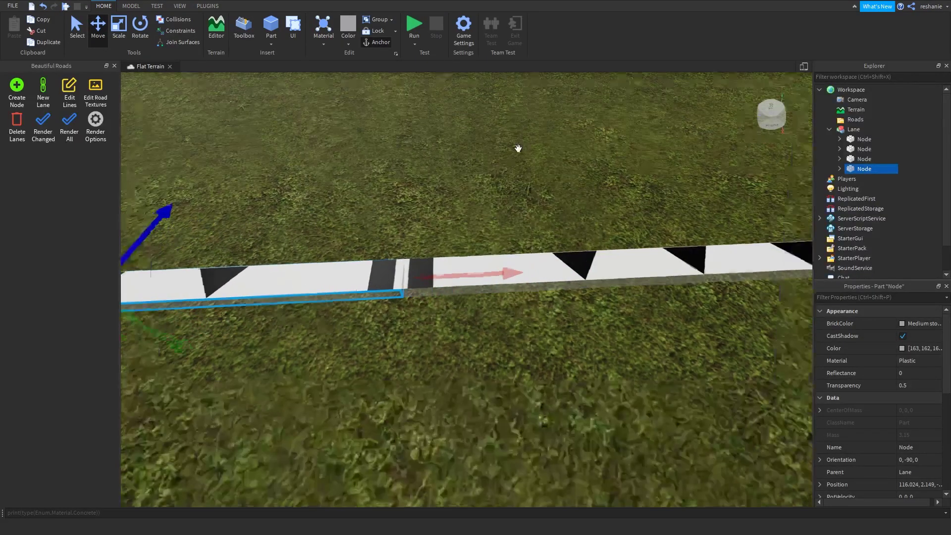
- Extend all four lanes of the lane model together to create a second lane row
{"action": "scroll", "coordinate": [517, 149], "scroll_direction": "down", "scroll_amount": 5}
{"action": "left_click", "coordinate": [588, 183]}
{"action": "right_click_drag", "start_coordinate": [588, 183], "coordinate": [589, 183]}
{"action": "scroll", "coordinate": [589, 183], "scroll_direction": "down", "scroll_amount": 10}
{"action": "left_click_drag", "start_coordinate": [700, 372], "coordinate": [236, 182]}
{"action": "left_click", "coordinate": [236, 182]}
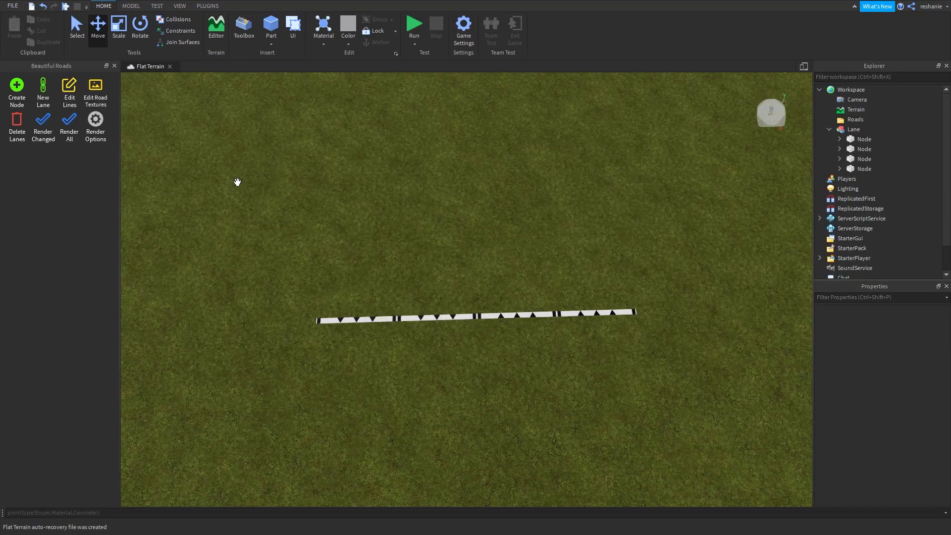
{"action": "middle_click_drag", "start_coordinate": [238, 182], "coordinate": [233, 206]}
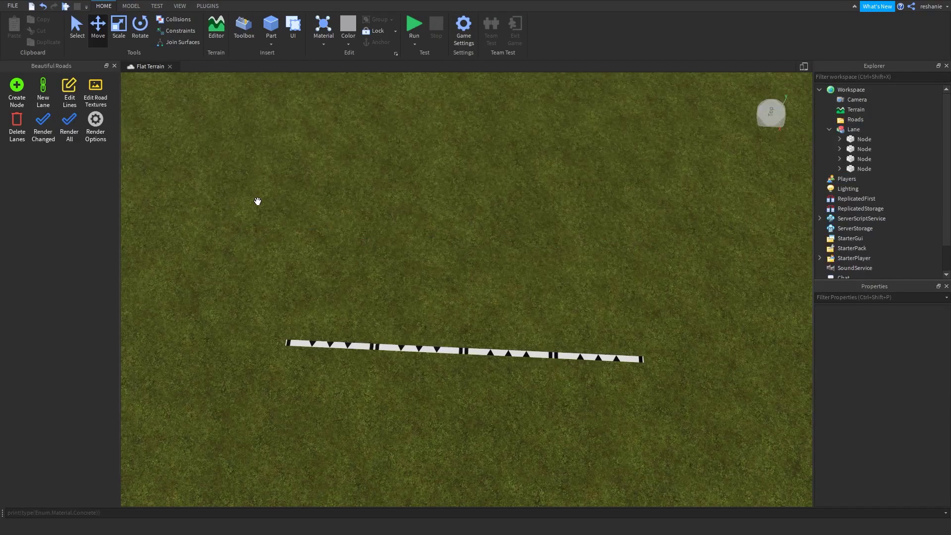
{"action": "left_click", "coordinate": [369, 340]}
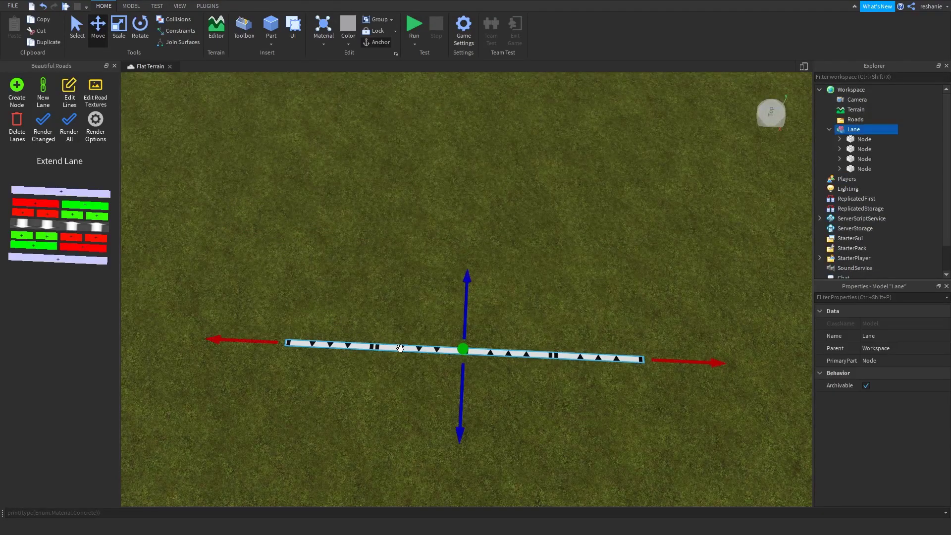
{"action": "left_click", "coordinate": [73, 191]}
{"action": "left_click", "coordinate": [416, 241]}
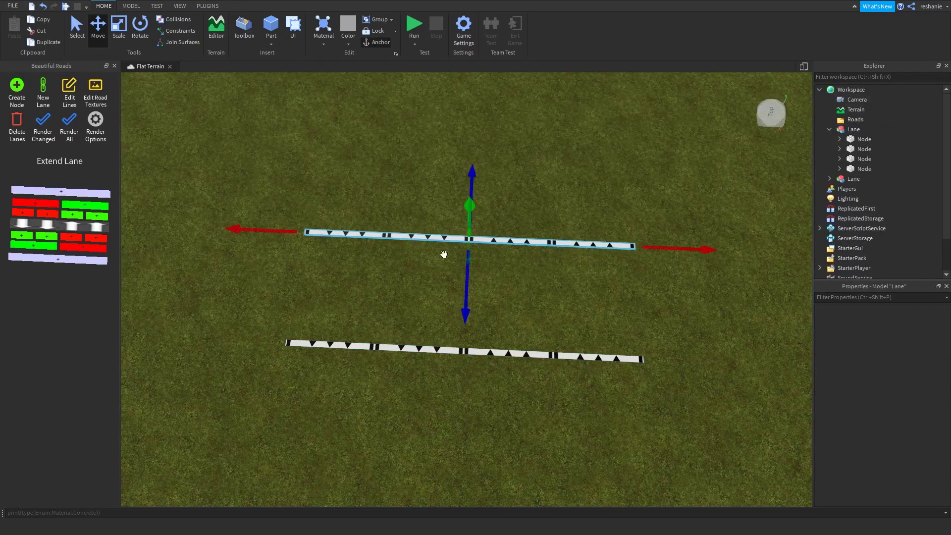
- Move the new lane row far out from the first and render the four-lane road between them
{"action": "right_click_drag", "start_coordinate": [463, 316], "coordinate": [463, 295]}
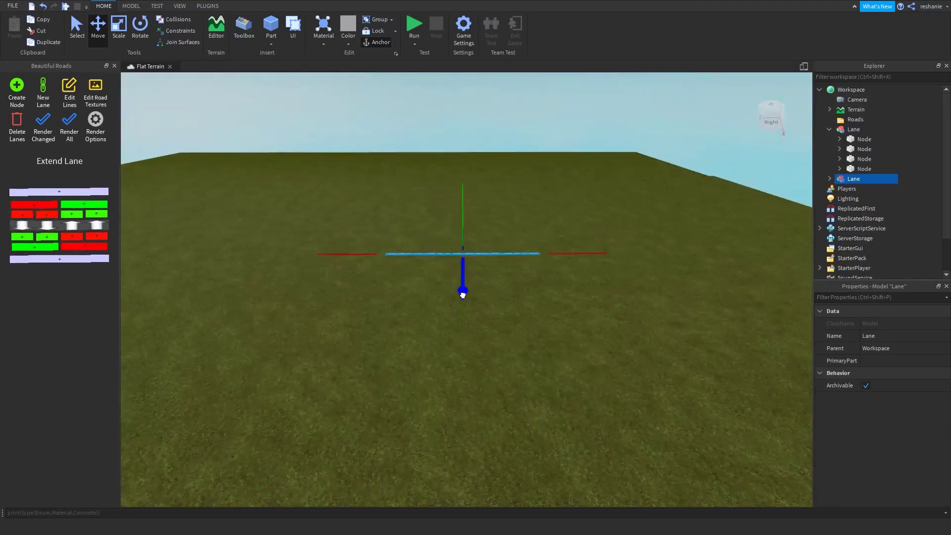
{"action": "left_click", "coordinate": [244, 177]}
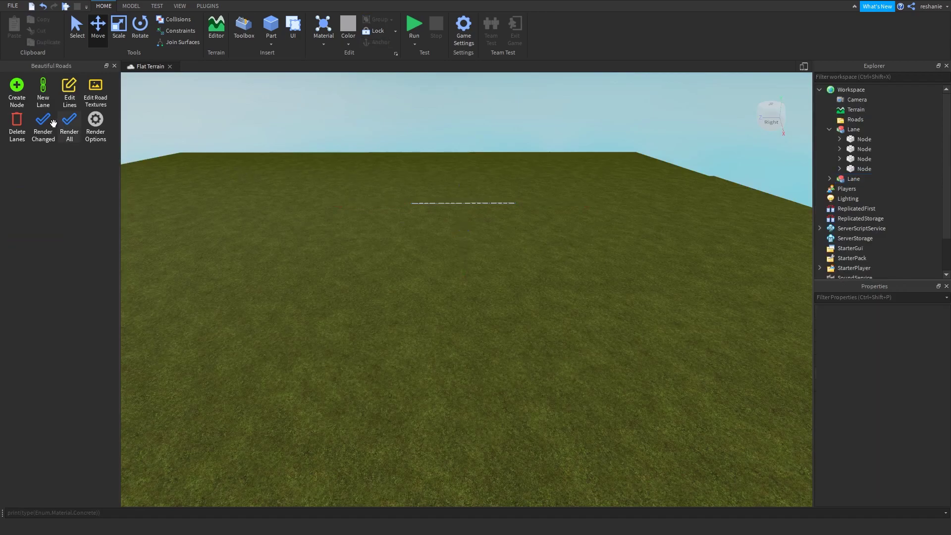
{"action": "right_click_drag", "start_coordinate": [490, 179], "coordinate": [549, 186]}
{"action": "scroll", "coordinate": [551, 187], "scroll_direction": "down", "scroll_amount": 4}
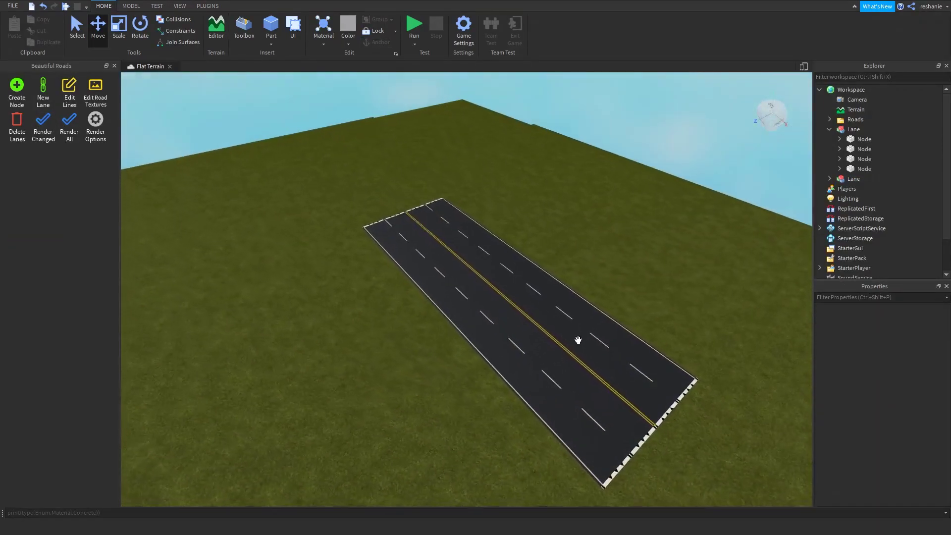
- Extend the four-lane road from its far end with a full lane row set farther out and render that section
{"action": "right_click_drag", "start_coordinate": [577, 340], "coordinate": [512, 299]}
{"action": "scroll", "coordinate": [512, 300], "scroll_direction": "up", "scroll_amount": 1}
{"action": "key", "text": "a"}
{"action": "scroll", "coordinate": [423, 248], "scroll_direction": "up", "scroll_amount": 3}
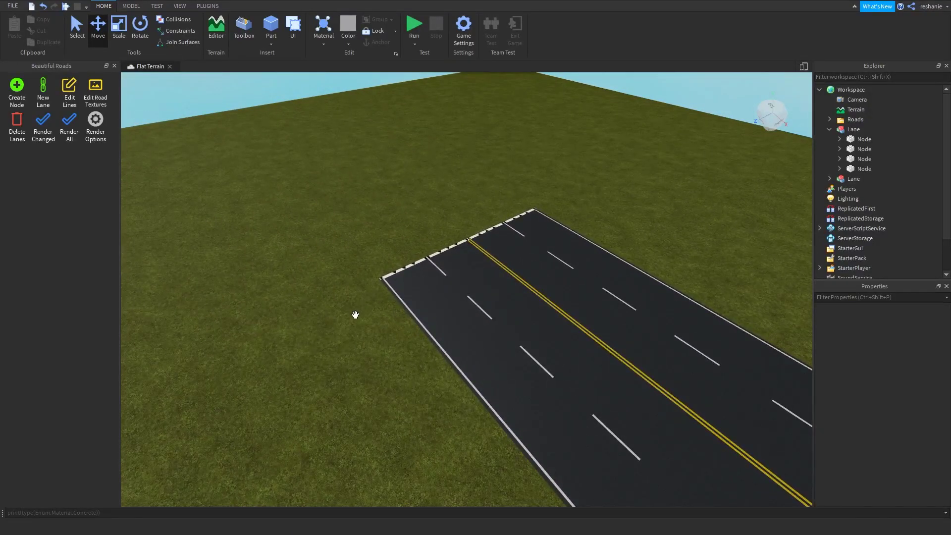
{"action": "left_click", "coordinate": [407, 269]}
{"action": "right_click_drag", "start_coordinate": [293, 248], "coordinate": [291, 246]}
{"action": "key", "text": "d"}
{"action": "key", "text": "w"}
{"action": "key", "text": "w"}
{"action": "key", "text": "d"}
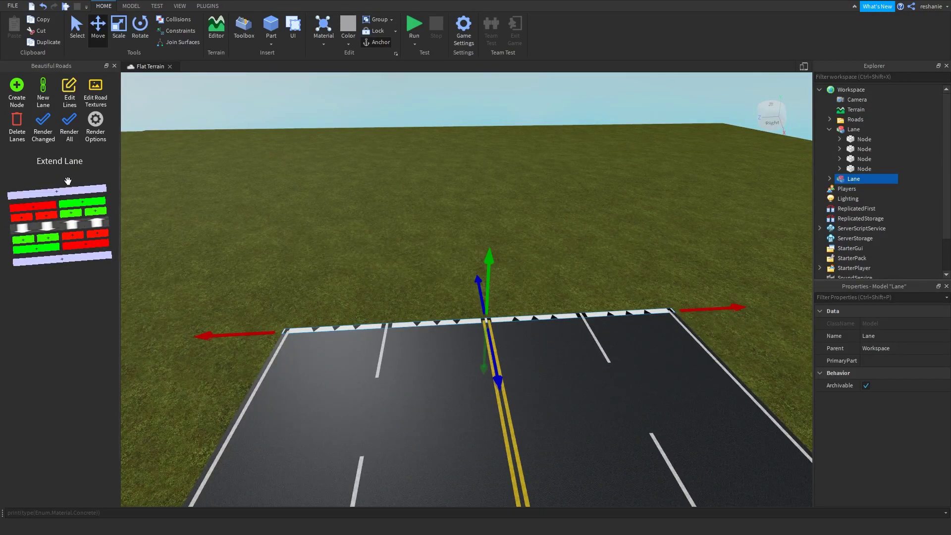
{"action": "left_click", "coordinate": [56, 190]}
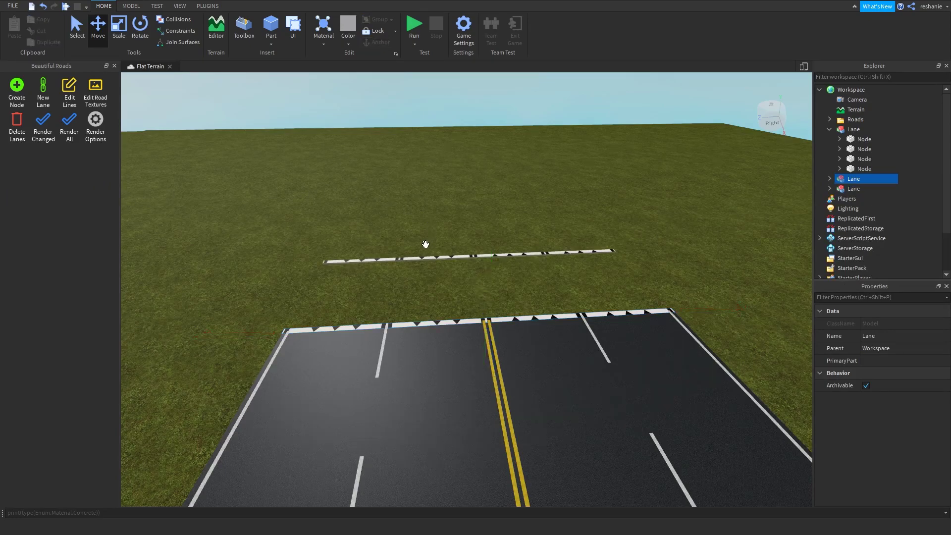
{"action": "left_click_drag", "start_coordinate": [488, 302], "coordinate": [187, 158]}
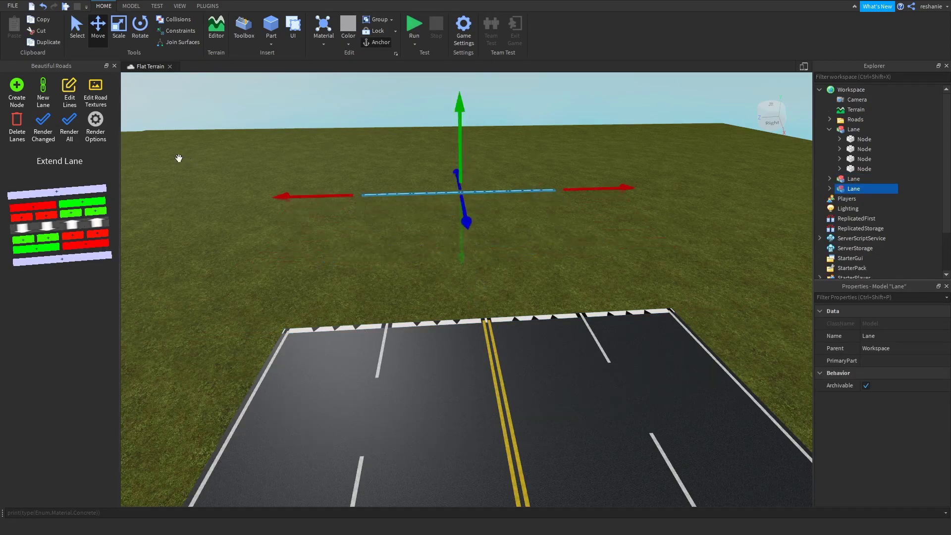
{"action": "left_click", "coordinate": [43, 133]}
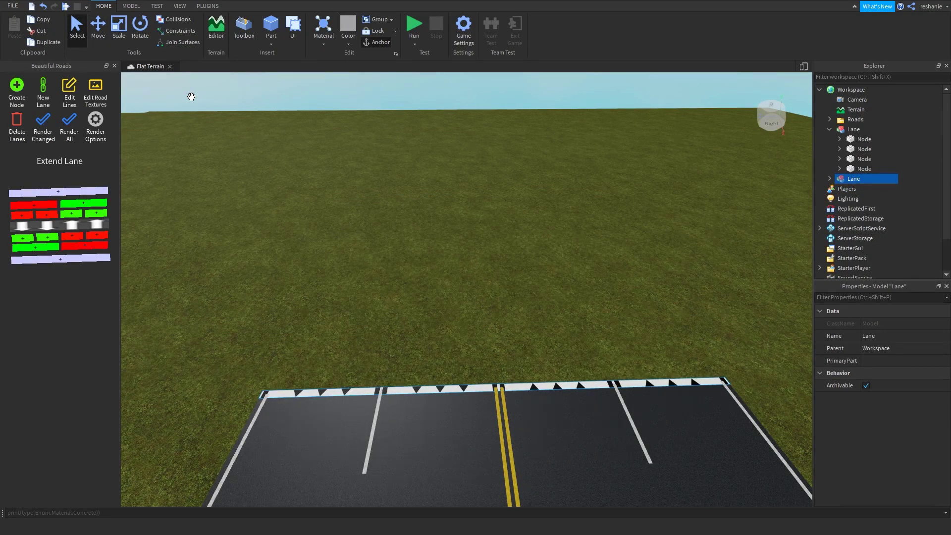
- Extend the two lanes of each direction from the road's far end as separate lane pairs
{"action": "left_click", "coordinate": [39, 203]}
{"action": "left_click_drag", "start_coordinate": [555, 258], "coordinate": [198, 317]}
{"action": "left_click", "coordinate": [490, 388]}
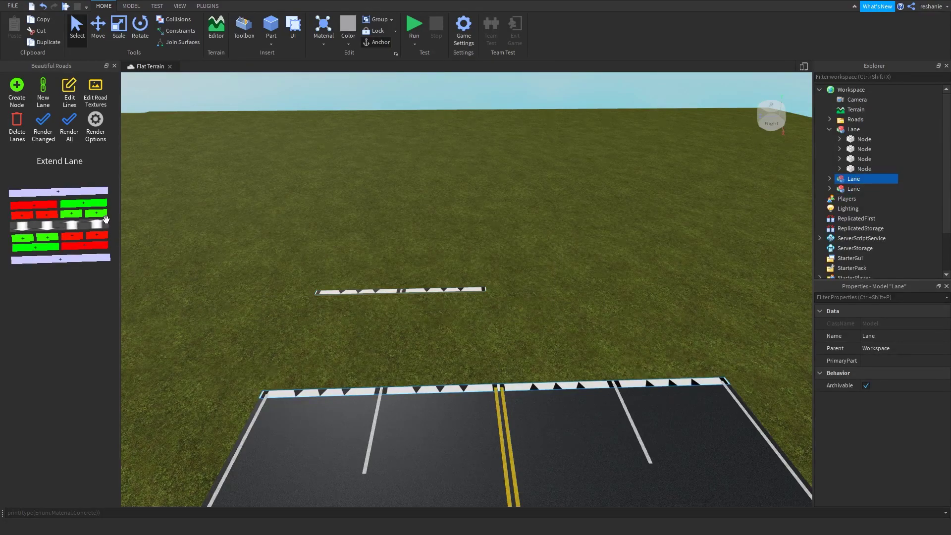
{"action": "left_click", "coordinate": [94, 201]}
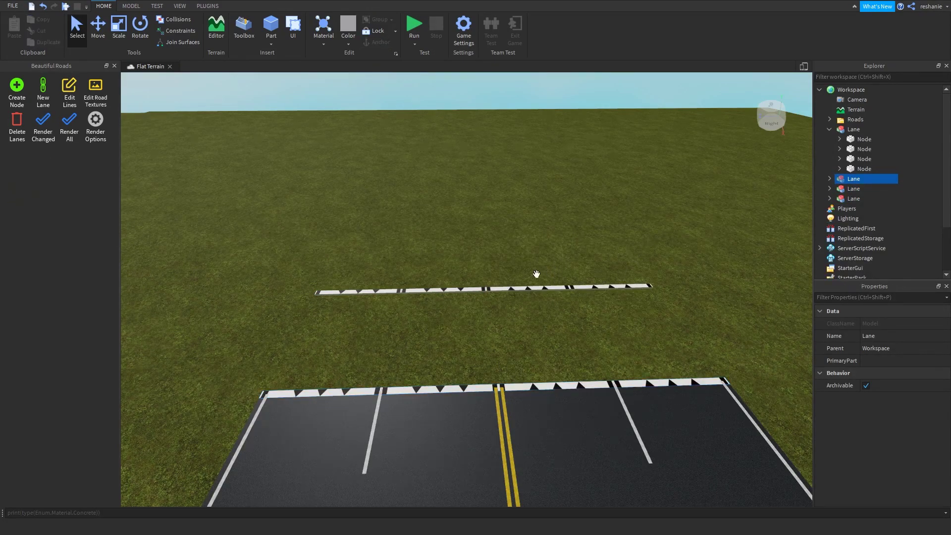
- Move the right-hand lane pair farther from the road's end and rotate it slightly
{"action": "left_click", "coordinate": [520, 272]}
{"action": "left_click", "coordinate": [501, 290]}
{"action": "key", "text": "ctrl+2"}
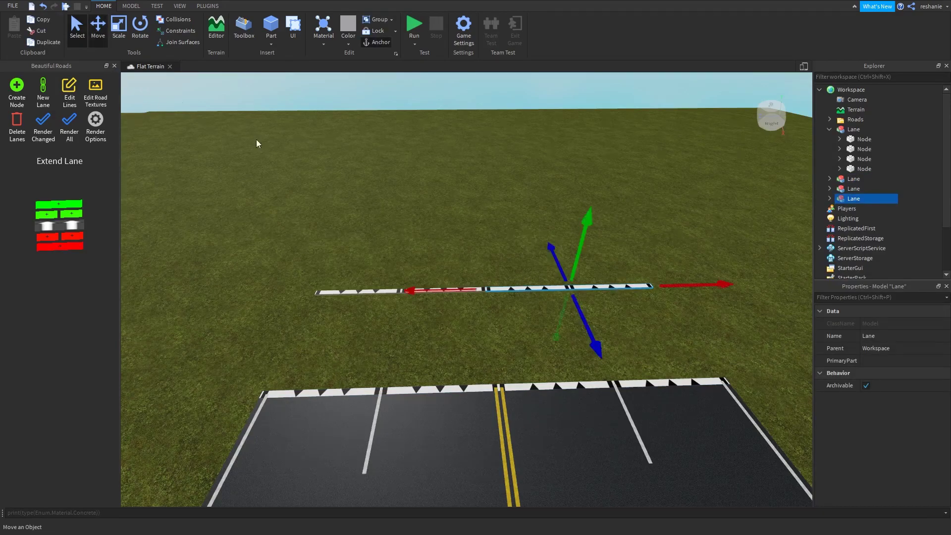
{"action": "left_click_drag", "start_coordinate": [607, 352], "coordinate": [541, 183]}
{"action": "left_click", "coordinate": [140, 34]}
{"action": "key", "text": "ctrl+2"}
- Move and rotate the left-hand lane pair away from the road's end and render both branches
{"action": "left_click", "coordinate": [448, 290]}
{"action": "key", "text": "ctrl+1"}
{"action": "key", "text": "ctrl+2"}
{"action": "left_click_drag", "start_coordinate": [394, 333], "coordinate": [395, 183]}
{"action": "key", "text": "ctrl+3"}
{"action": "key", "text": "ctrl+4"}
{"action": "key", "text": "ctrl+2"}
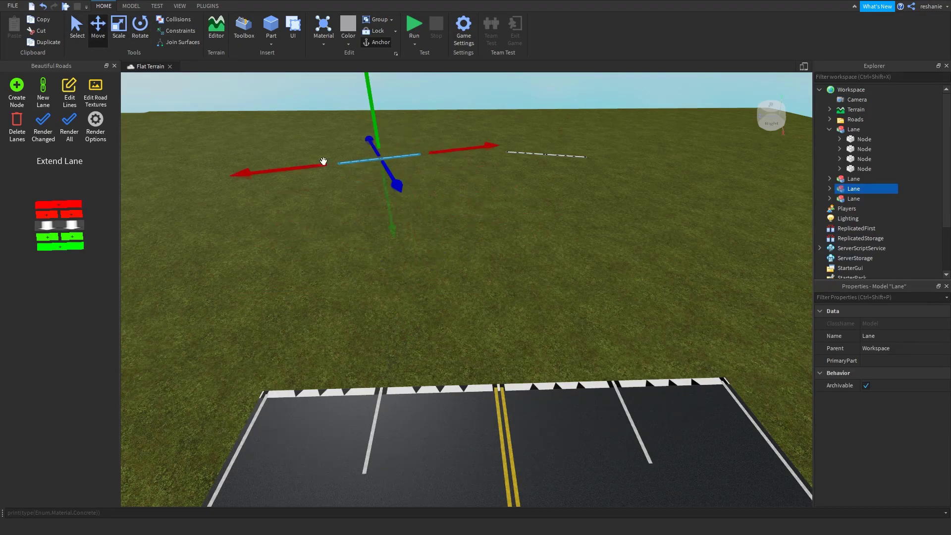
{"action": "left_click", "coordinate": [73, 38]}
{"action": "left_click", "coordinate": [44, 125]}
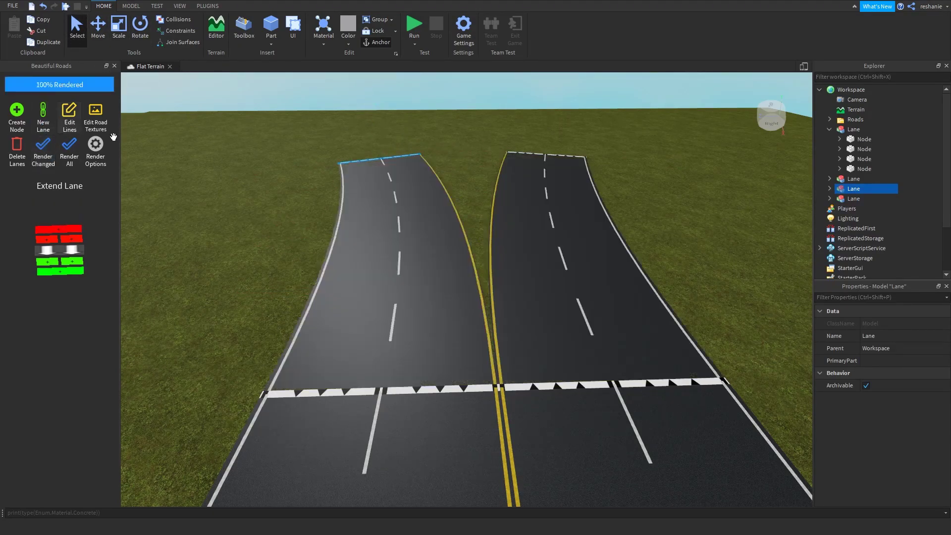
- Extend each of the four lanes at the road's end individually as its own single lane
{"action": "left_click", "coordinate": [451, 215]}
{"action": "mouse_move", "coordinate": [456, 210]}
{"action": "right_mouse_down"}
{"action": "mouse_move", "coordinate": [476, 227]}
{"action": "mouse_move", "coordinate": [463, 253]}
{"action": "mouse_move", "coordinate": [444, 208]}
{"action": "right_mouse_up"}
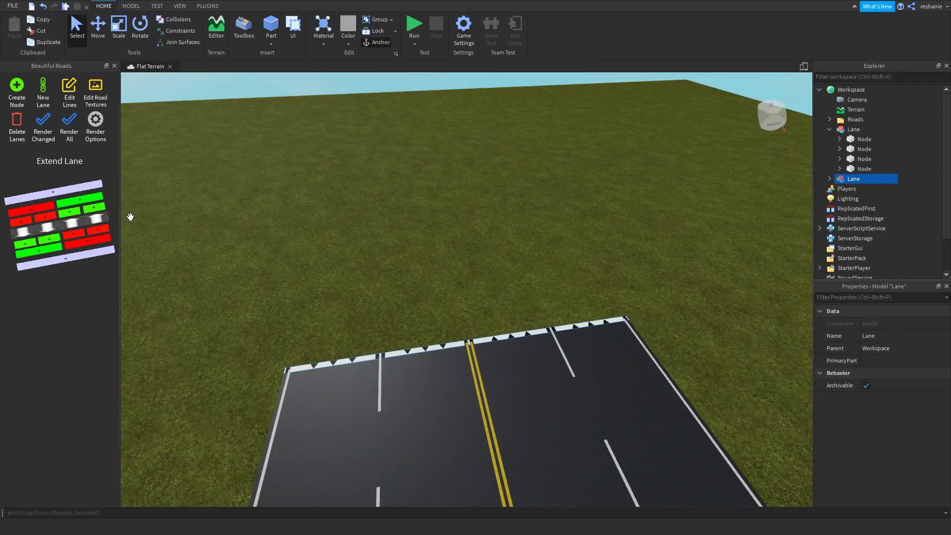
{"action": "left_click", "coordinate": [91, 209]}
{"action": "left_click", "coordinate": [63, 214]}
{"action": "left_click", "coordinate": [44, 217]}
{"action": "left_click", "coordinate": [22, 221]}
- Move three of the new single lanes far out over the terrain and spread them apart
{"action": "left_click_drag", "start_coordinate": [352, 283], "coordinate": [215, 155]}
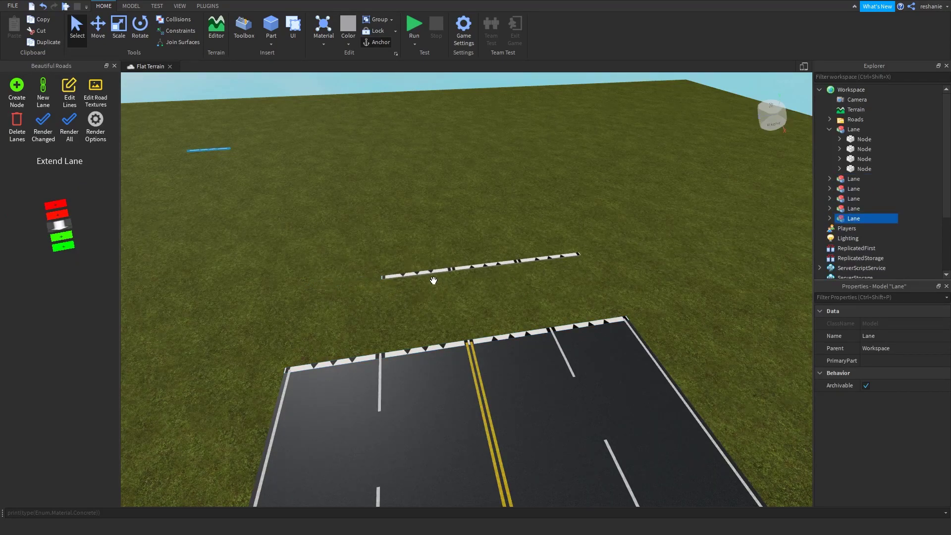
{"action": "left_click_drag", "start_coordinate": [436, 276], "coordinate": [299, 150]}
{"action": "left_click_drag", "start_coordinate": [228, 149], "coordinate": [352, 138]}
{"action": "left_click_drag", "start_coordinate": [261, 146], "coordinate": [297, 142]}
{"action": "left_click_drag", "start_coordinate": [459, 267], "coordinate": [429, 137]}
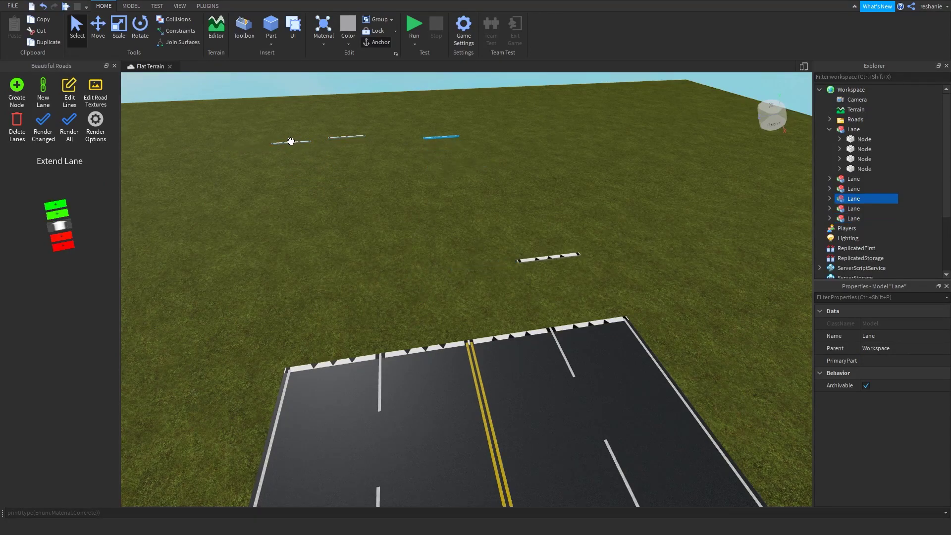
- Reposition and rotate the single lanes, shift the remaining one outward and render the four separate branches
{"action": "left_click", "coordinate": [291, 145]}
{"action": "left_click_drag", "start_coordinate": [291, 143], "coordinate": [187, 268]}
{"action": "key", "text": "ctrl+r"}
{"action": "left_click", "coordinate": [437, 138]}
{"action": "left_click", "coordinate": [369, 137]}
{"action": "left_click_drag", "start_coordinate": [362, 135], "coordinate": [382, 140]}
{"action": "key", "text": "ctrl+r"}
{"action": "left_click_drag", "start_coordinate": [564, 256], "coordinate": [625, 227]}
{"action": "left_click", "coordinate": [51, 131]}
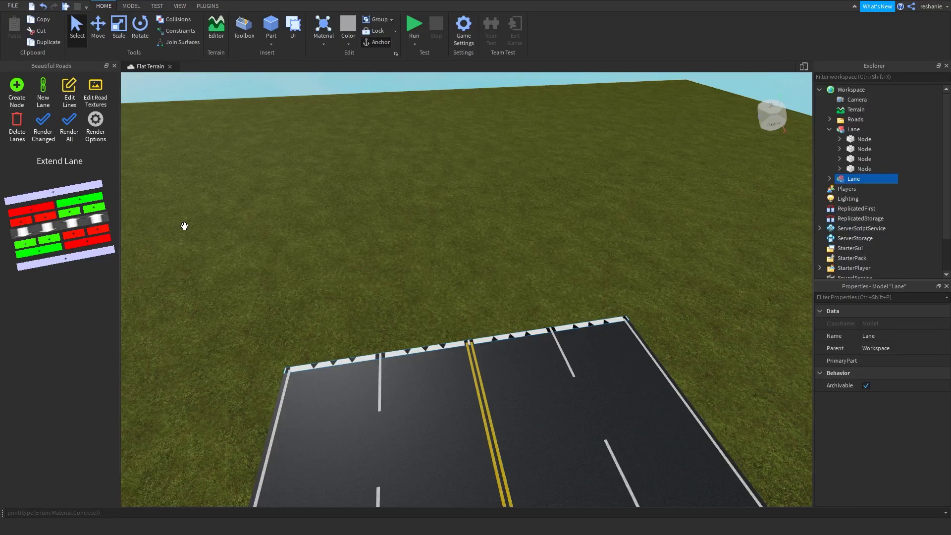
- Pick out a single inner node within the lane model at the road's end and clear the selection
{"action": "right_click_drag", "start_coordinate": [434, 214], "coordinate": [438, 255]}
{"action": "left_click", "coordinate": [458, 290], "text": "alt"}
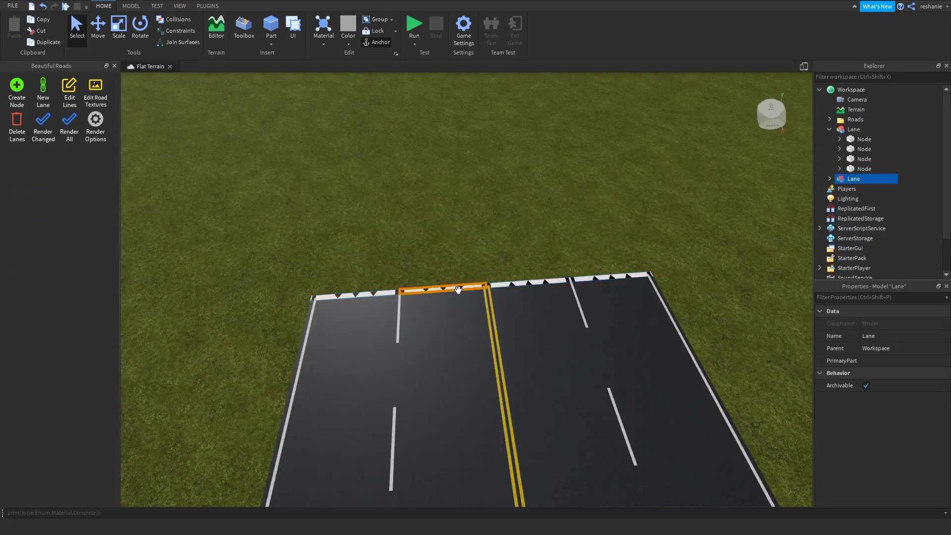
{"action": "left_click", "coordinate": [426, 266]}
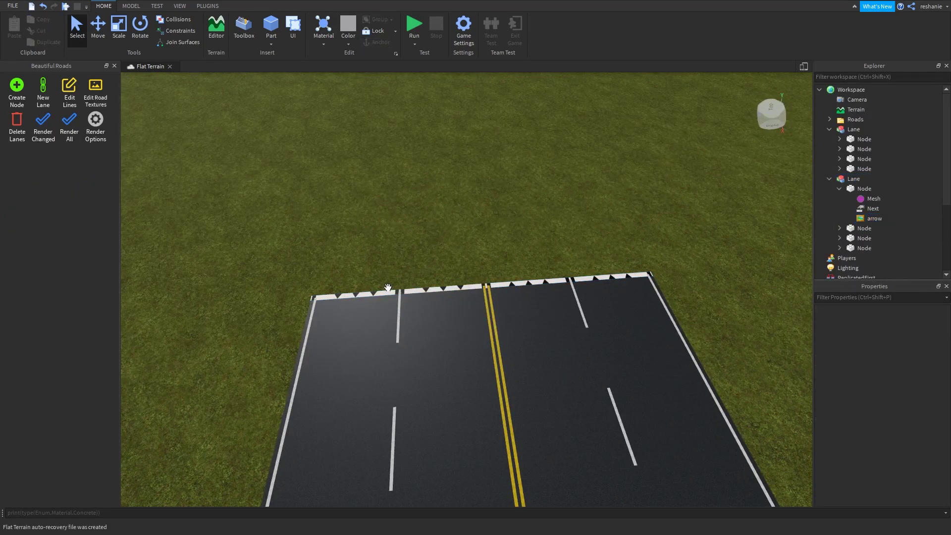
- Extend all four lanes together from the road's end and move the new lane row farther out
{"action": "left_click", "coordinate": [360, 294]}
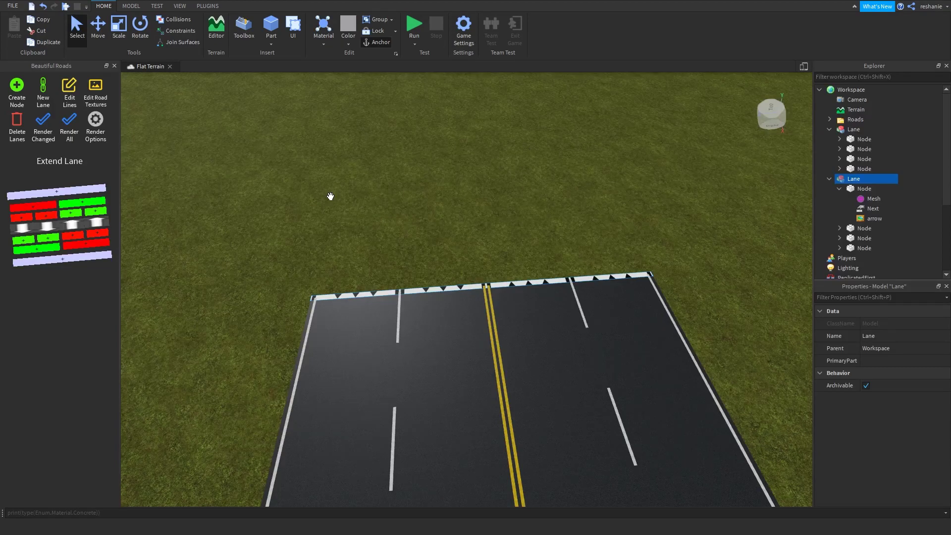
{"action": "scroll", "coordinate": [330, 196], "scroll_direction": "up", "scroll_amount": 3}
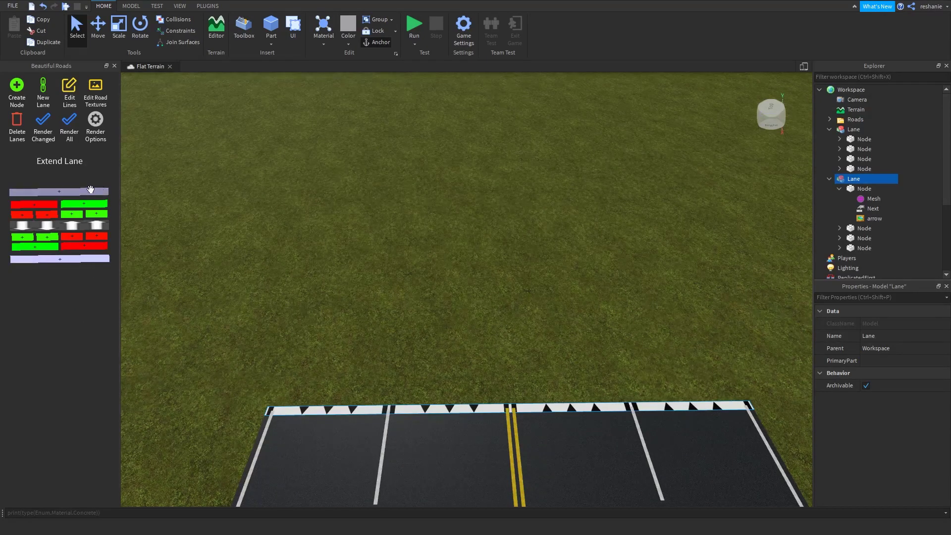
{"action": "left_click", "coordinate": [91, 191]}
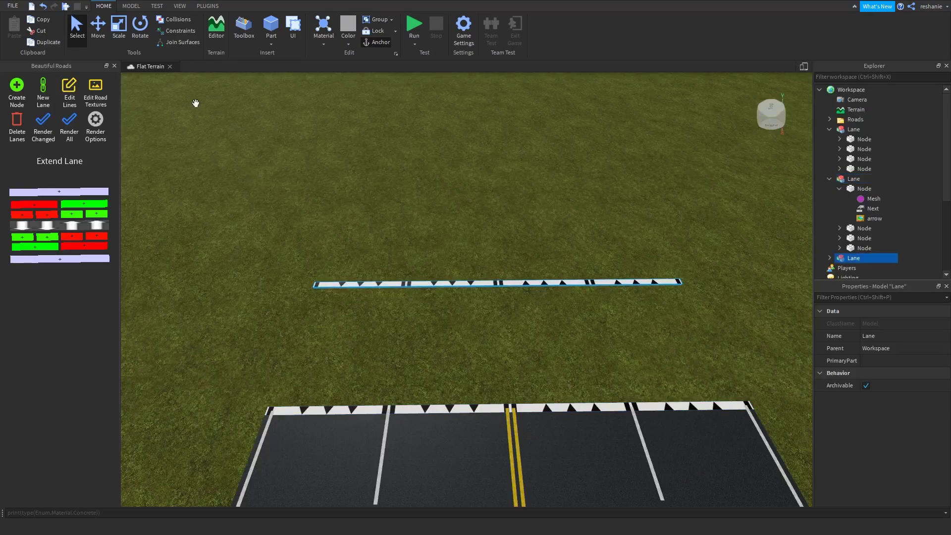
{"action": "left_click", "coordinate": [101, 42]}
{"action": "left_click_drag", "start_coordinate": [502, 349], "coordinate": [428, 249]}
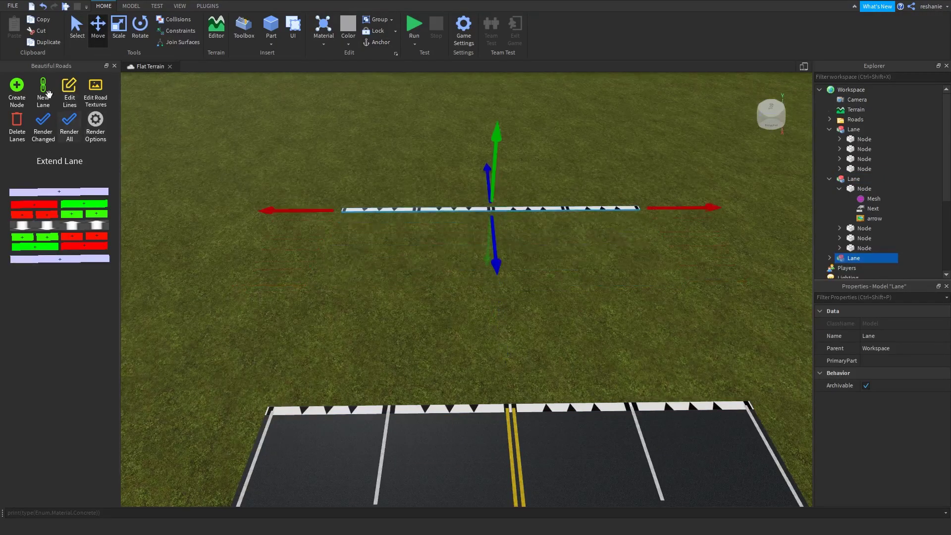
{"action": "left_click", "coordinate": [77, 35]}
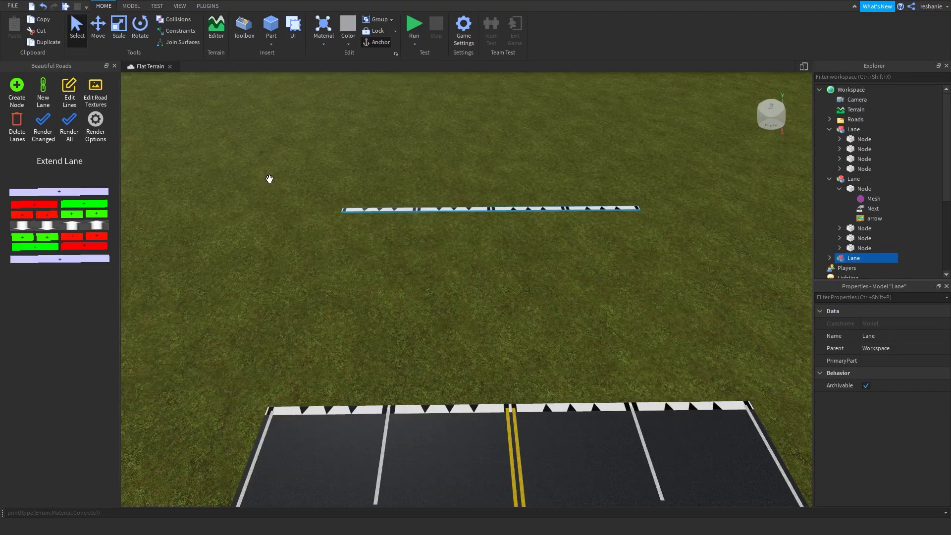
- Ungroup the new lane row and group three of its nodes into a model, leaving the outer left node separate
{"action": "key", "text": "ctrl+u"}
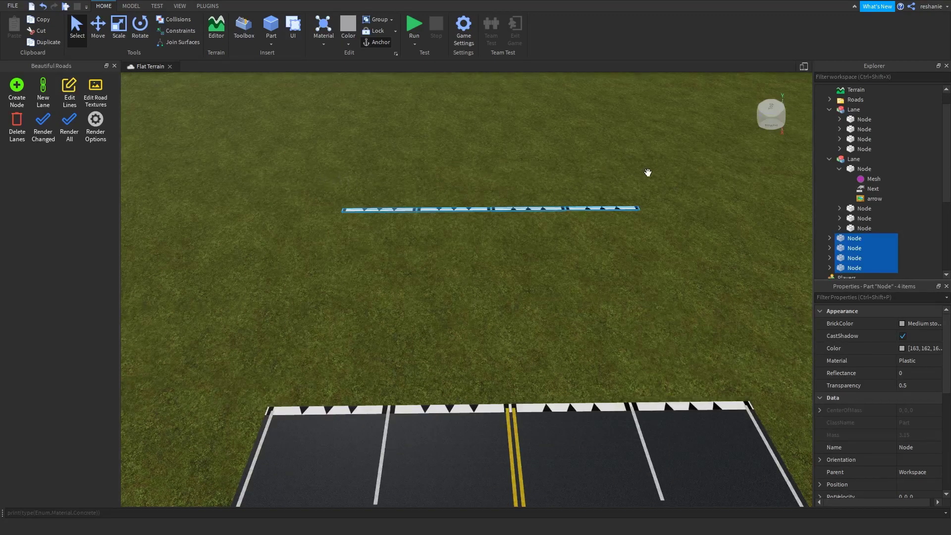
{"action": "left_click", "coordinate": [648, 172]}
{"action": "left_click_drag", "start_coordinate": [633, 184], "coordinate": [427, 242]}
{"action": "key", "text": "ctrl+g"}
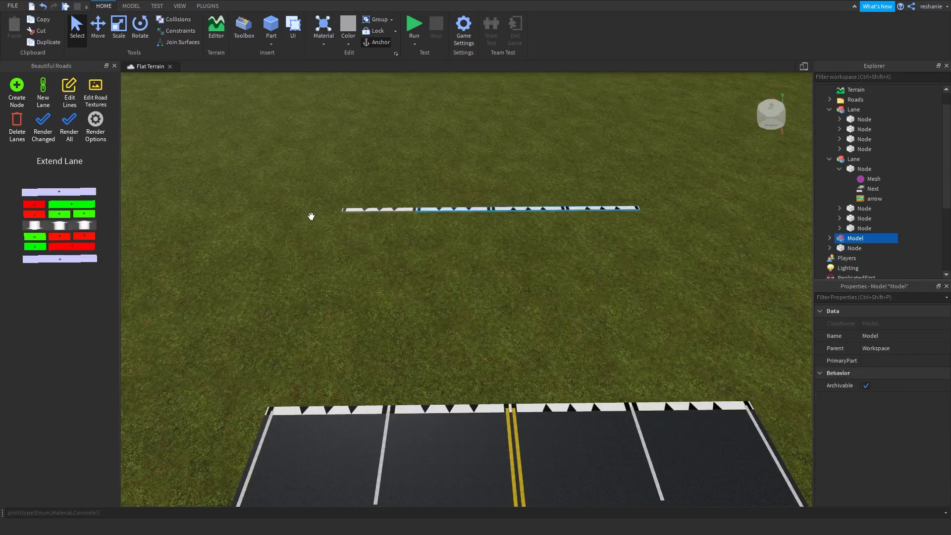
- Group the separate outer left node into a model of its own
{"action": "left_click", "coordinate": [359, 211]}
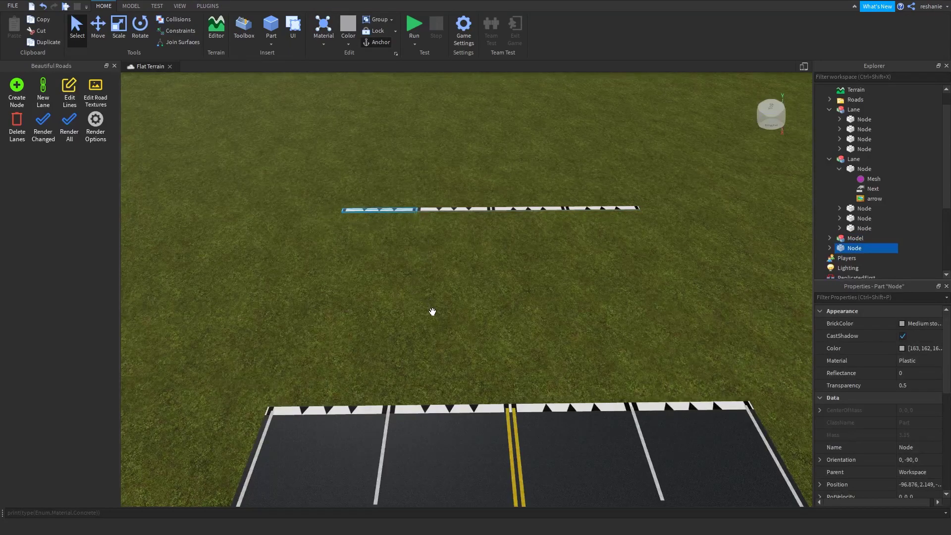
{"action": "key", "text": "ctrl+g"}
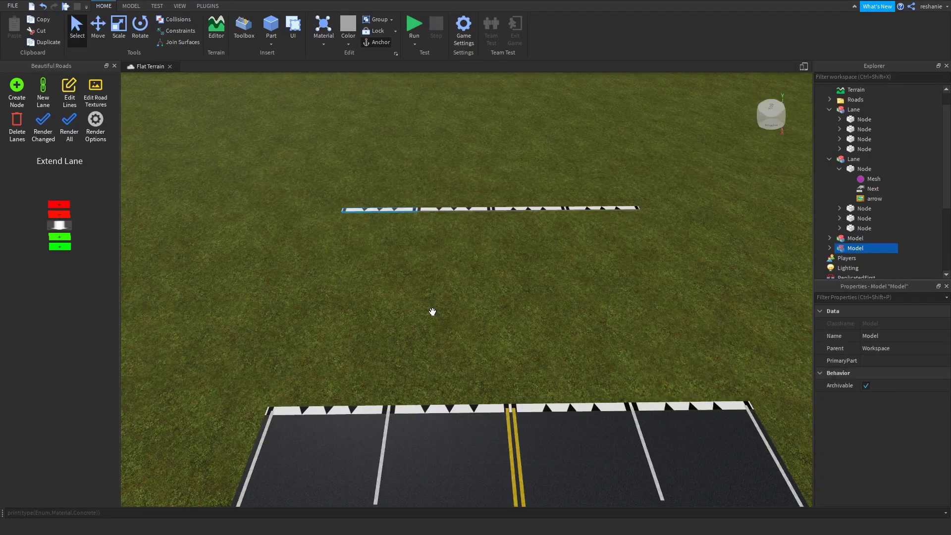
{"action": "left_click", "coordinate": [82, 43]}
- Move the three-lane model and the single-lane model apart, turn the single lane outward and render the changed lanes
{"action": "left_click", "coordinate": [575, 209]}
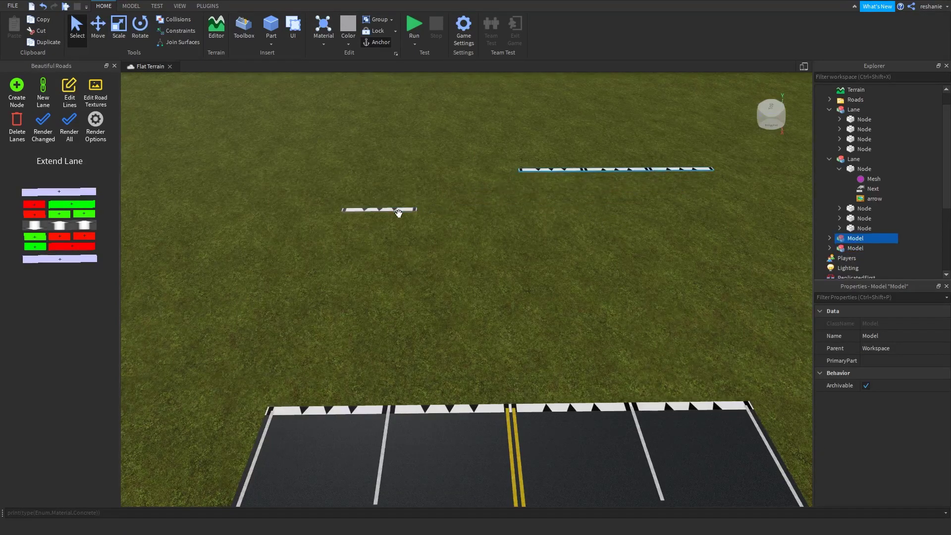
{"action": "left_click_drag", "start_coordinate": [404, 210], "coordinate": [223, 249]}
{"action": "key", "text": "r"}
{"action": "left_click_drag", "start_coordinate": [563, 209], "coordinate": [467, 174]}
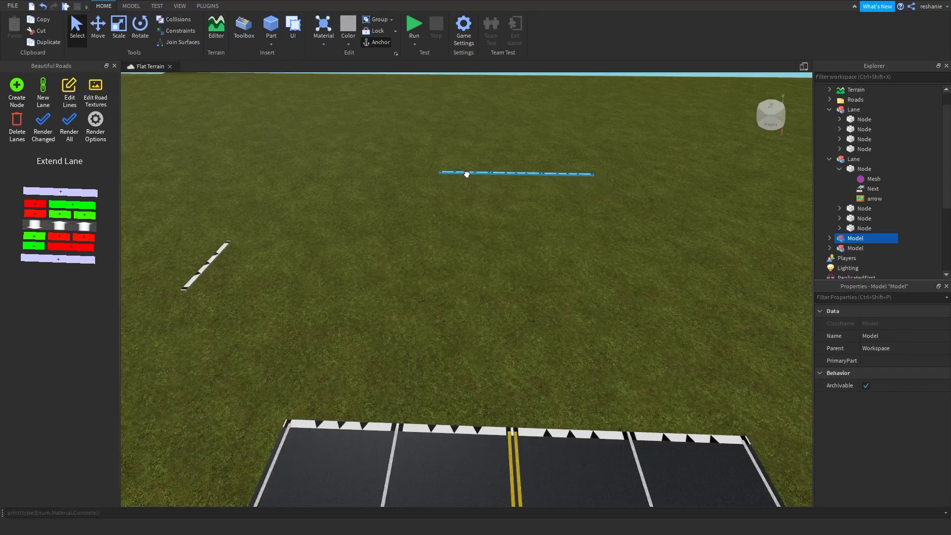
{"action": "left_click", "coordinate": [147, 148]}
{"action": "left_click", "coordinate": [50, 127]}
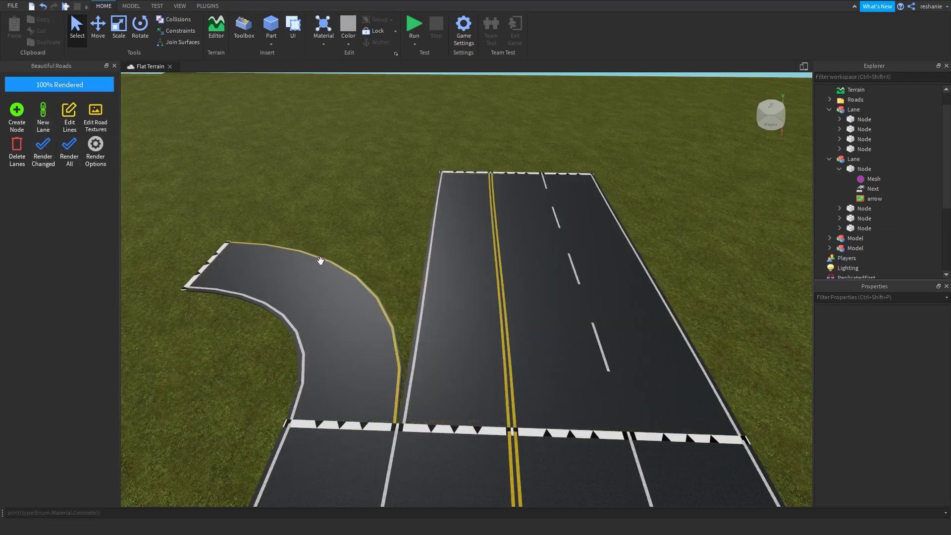
- Extend the two-lane right branch of the split road, moving the new lane row farther out and rotating it to curve inward
{"action": "right_click_drag", "start_coordinate": [366, 246], "coordinate": [364, 246]}
{"action": "key", "text": "s"}
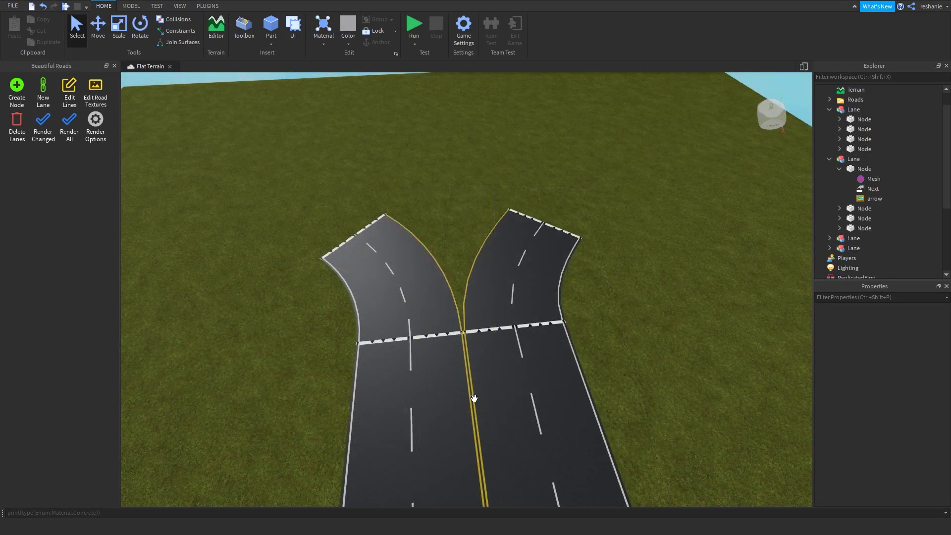
{"action": "right_click_drag", "start_coordinate": [483, 410], "coordinate": [480, 392]}
{"action": "key", "text": "e"}
{"action": "key", "text": "w"}
{"action": "key", "text": "s"}
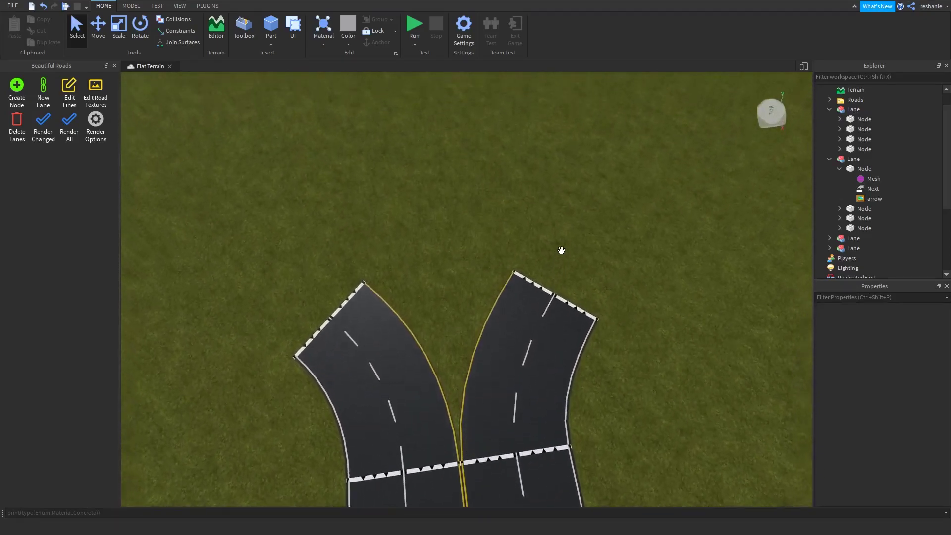
{"action": "left_click", "coordinate": [546, 303]}
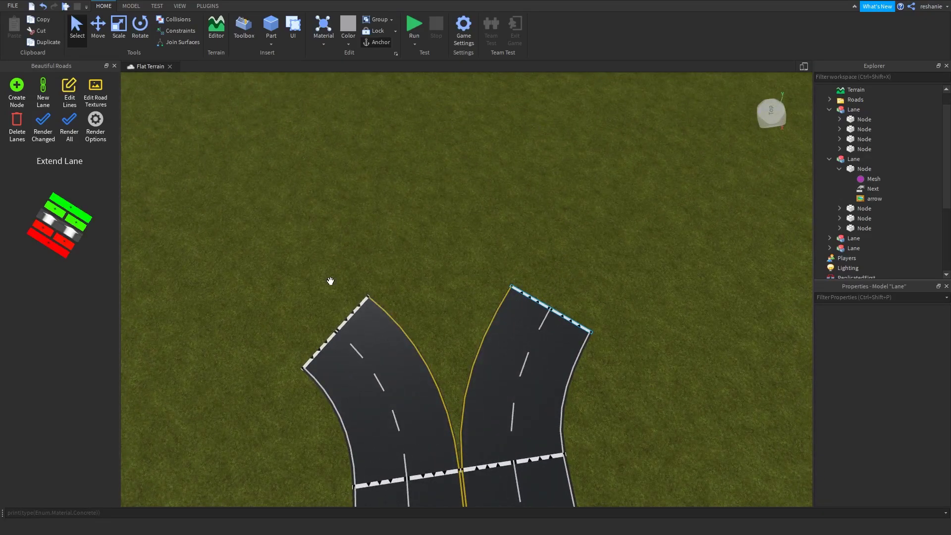
{"action": "left_click", "coordinate": [550, 247]}
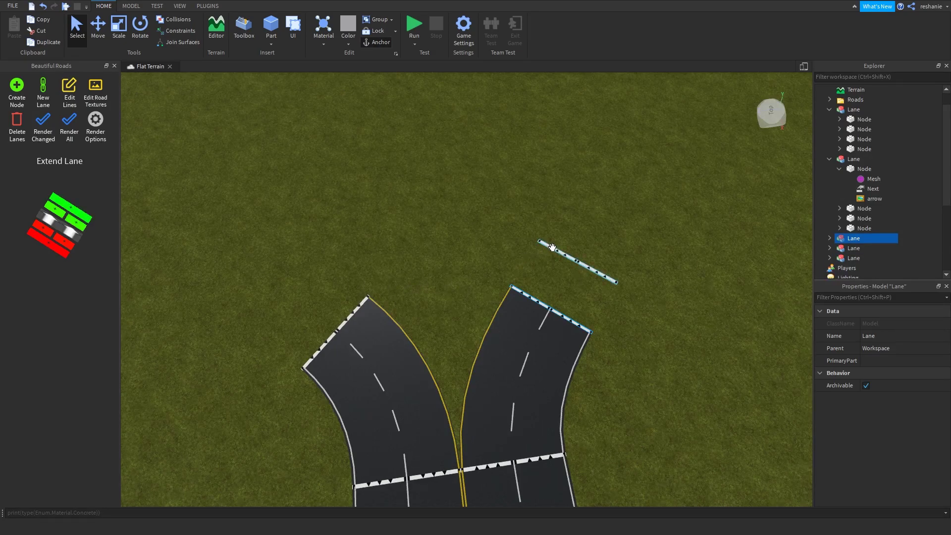
{"action": "key", "text": "ctrl+2"}
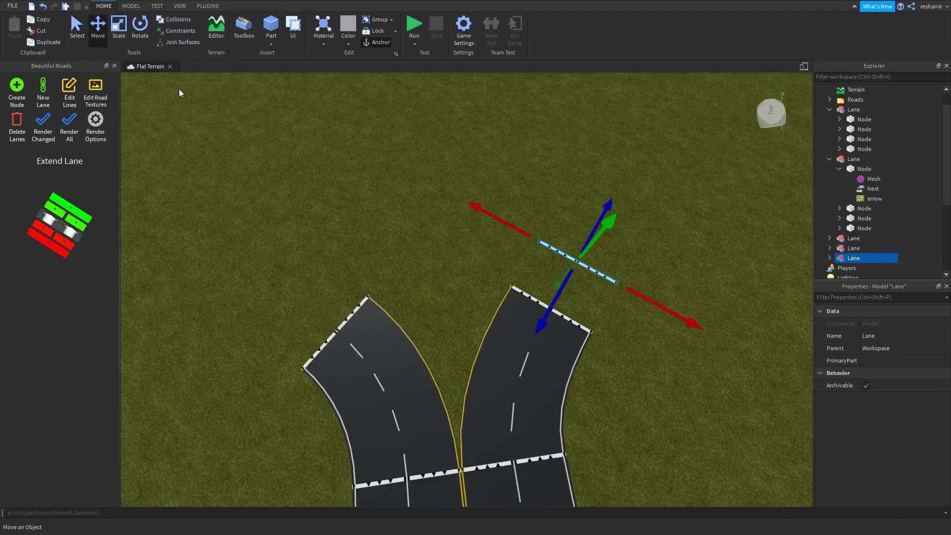
{"action": "left_click", "coordinate": [140, 29]}
{"action": "left_click_drag", "start_coordinate": [543, 324], "coordinate": [575, 281]}
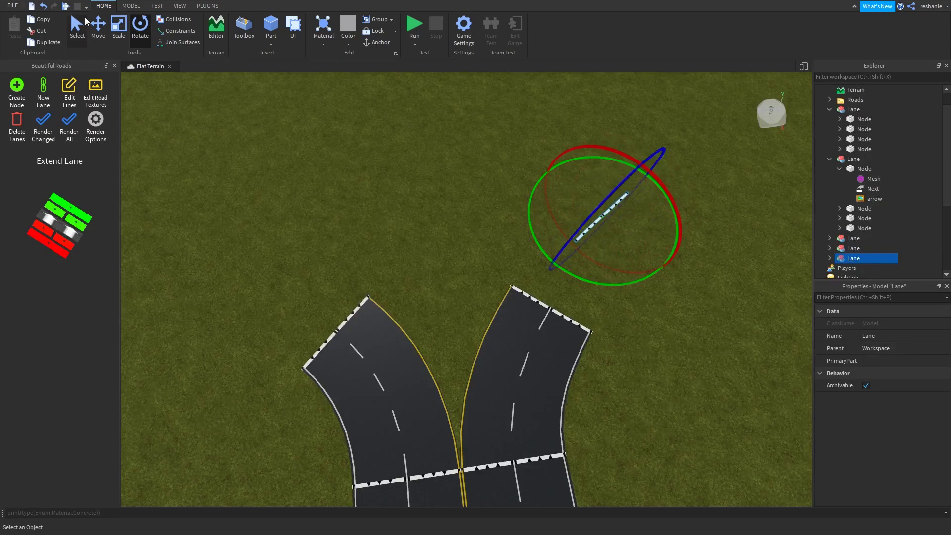
{"action": "left_click", "coordinate": [97, 29]}
{"action": "left_click_drag", "start_coordinate": [541, 164], "coordinate": [269, 337]}
- Extend the two-lane left branch and position and rotate its new lane row to mirror the right branch
{"action": "left_click", "coordinate": [360, 378]}
{"action": "left_click", "coordinate": [292, 295]}
{"action": "left_click_drag", "start_coordinate": [263, 274], "coordinate": [223, 242]}
{"action": "left_click", "coordinate": [140, 29]}
{"action": "left_click_drag", "start_coordinate": [263, 196], "coordinate": [369, 261]}
{"action": "left_click", "coordinate": [97, 29]}
{"action": "left_click_drag", "start_coordinate": [193, 329], "coordinate": [279, 233]}
- Render the changed lanes of both extended branches and clear the selection
{"action": "left_click", "coordinate": [41, 122]}
{"action": "left_click", "coordinate": [76, 29]}
{"action": "left_click", "coordinate": [365, 221]}
{"action": "right_click_drag", "start_coordinate": [365, 221], "coordinate": [440, 472]}
{"action": "scroll", "coordinate": [440, 472], "scroll_direction": "down", "scroll_amount": 3}
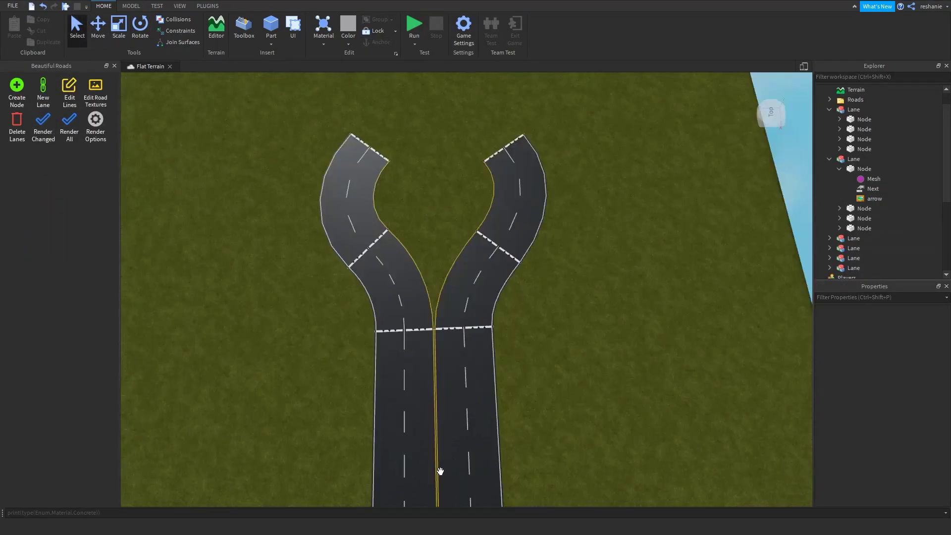
{"action": "scroll", "coordinate": [439, 468], "scroll_direction": "up", "scroll_amount": 5}
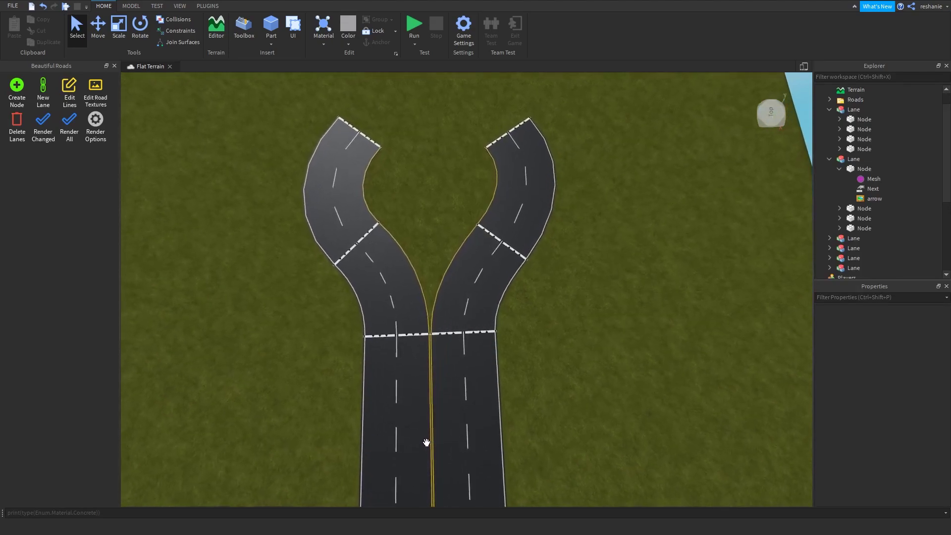
{"action": "scroll", "coordinate": [422, 432], "scroll_direction": "up", "scroll_amount": 5}
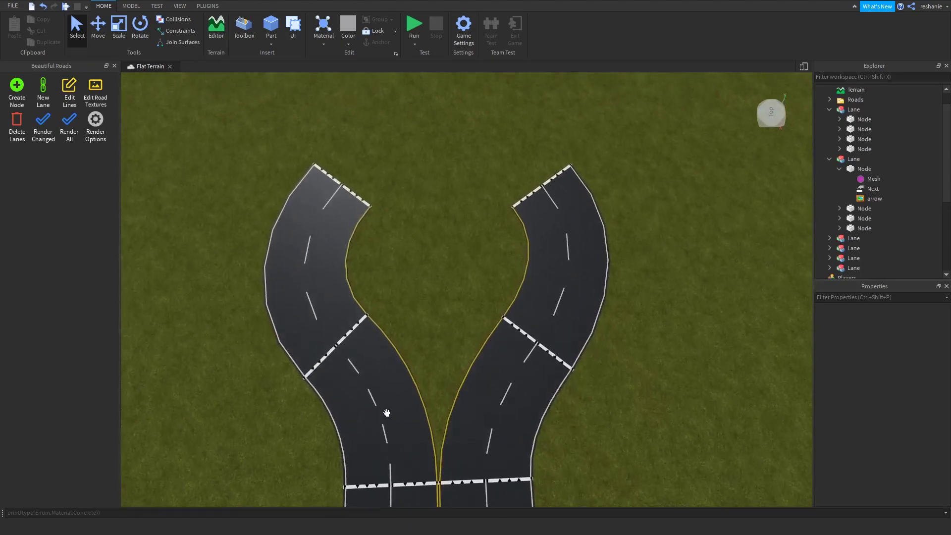
{"action": "key", "text": "e"}
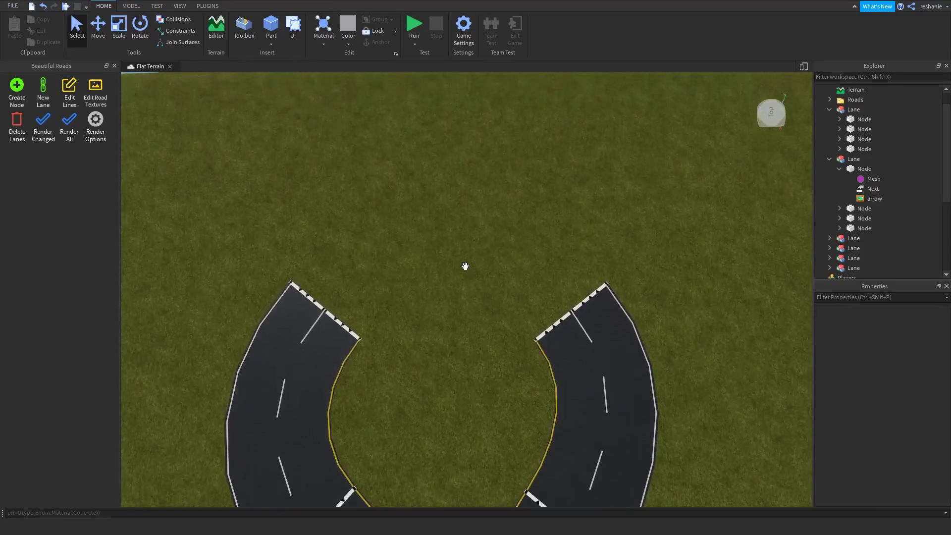
{"action": "right_click_drag", "start_coordinate": [377, 285], "coordinate": [382, 285]}
- Connect the facing ends of the two branches with new lanes, linking outer node to outer node and inner node to inner node
{"action": "left_click_drag", "start_coordinate": [648, 251], "coordinate": [209, 422]}
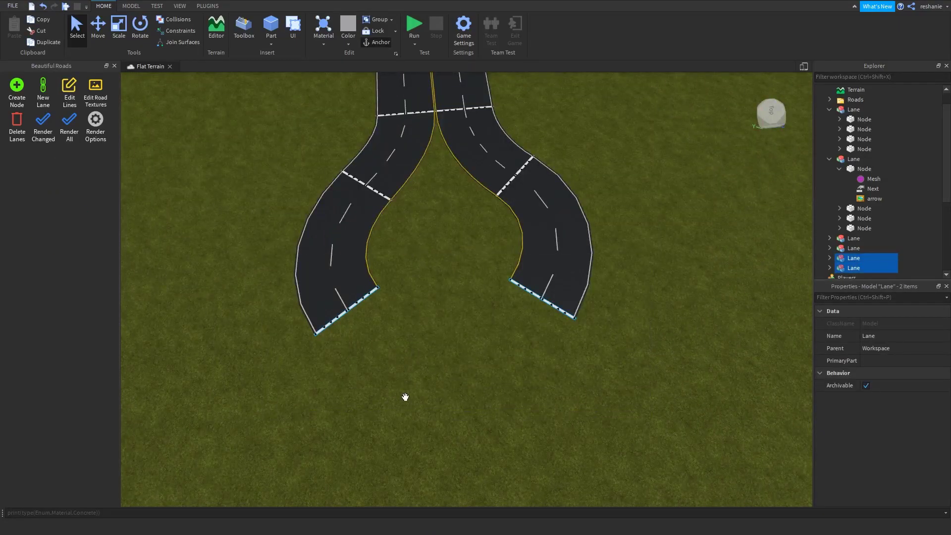
{"action": "left_click", "coordinate": [43, 91]}
{"action": "scroll", "coordinate": [357, 337], "scroll_direction": "up", "scroll_amount": 2}
{"action": "left_click", "coordinate": [37, 101]}
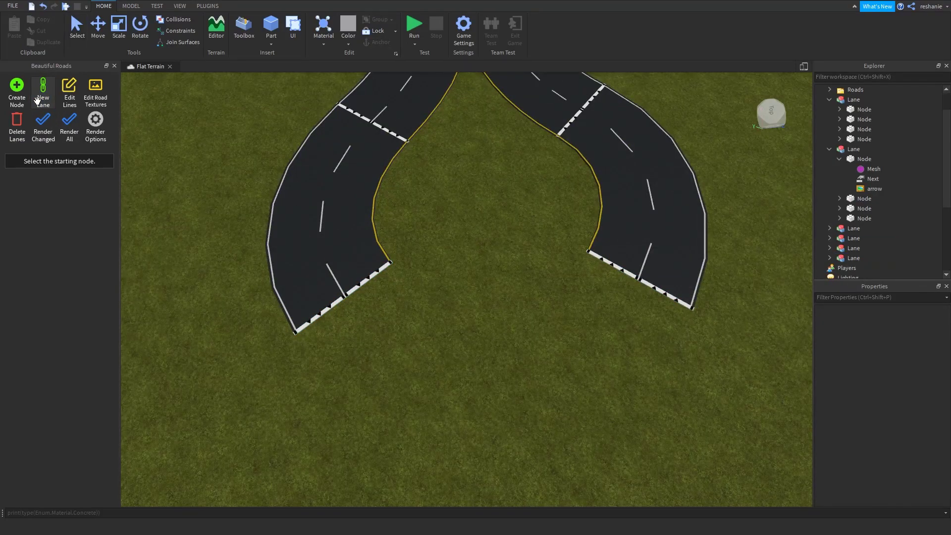
{"action": "left_click", "coordinate": [37, 100]}
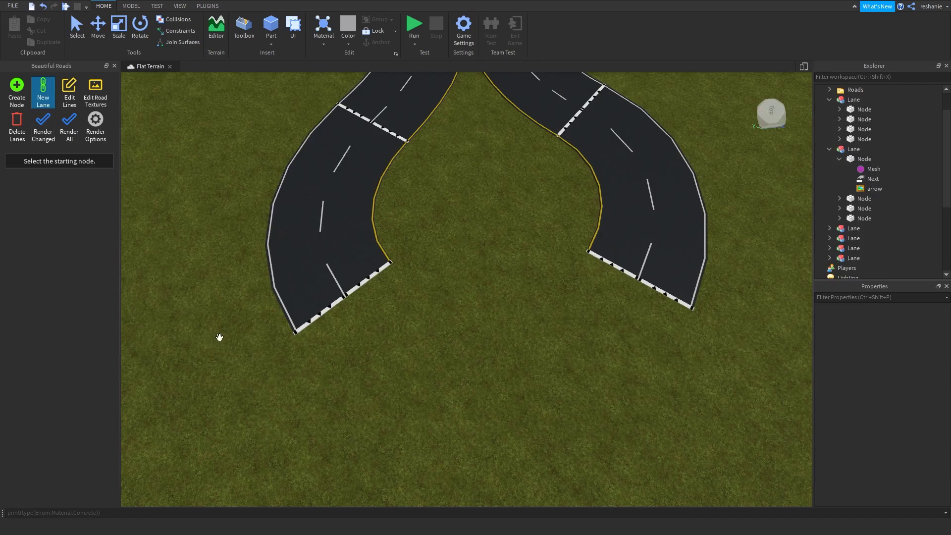
{"action": "left_click", "coordinate": [320, 315]}
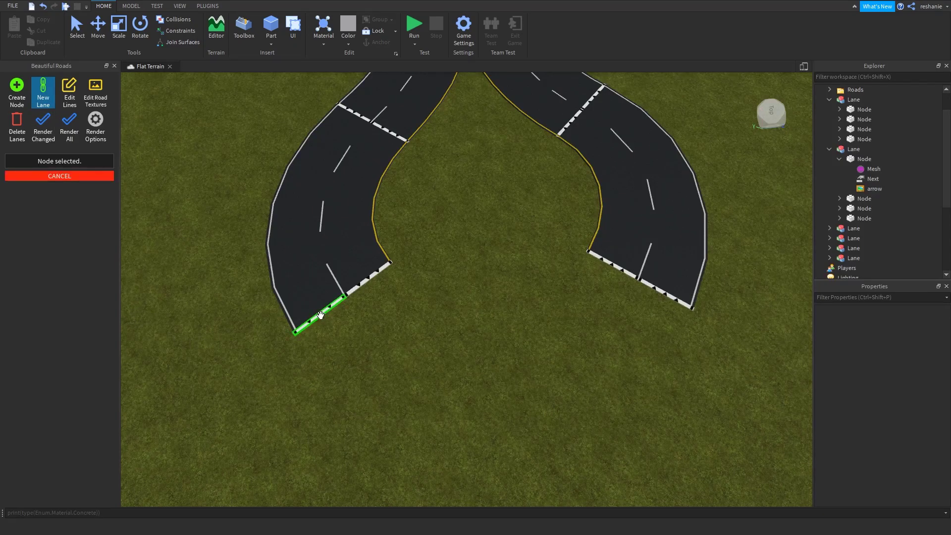
{"action": "left_click", "coordinate": [680, 302]}
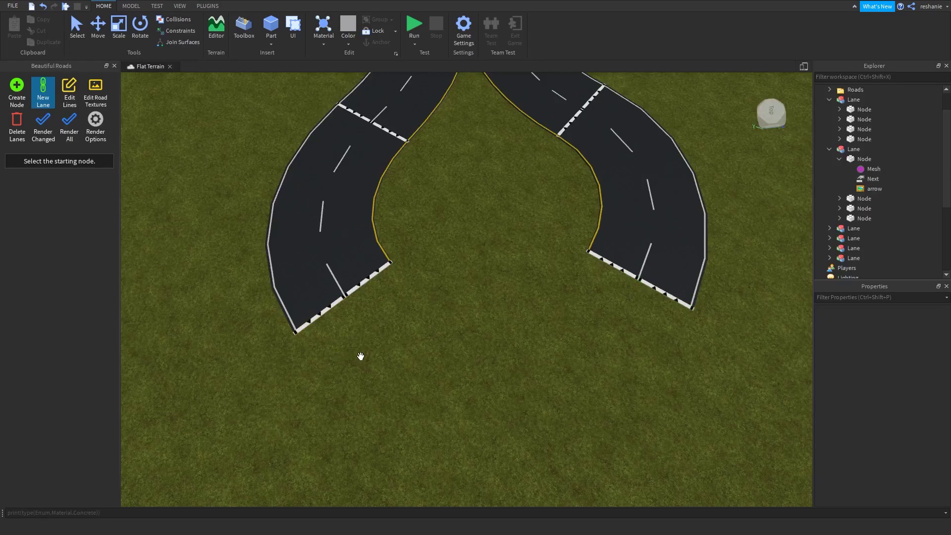
{"action": "left_click", "coordinate": [367, 279]}
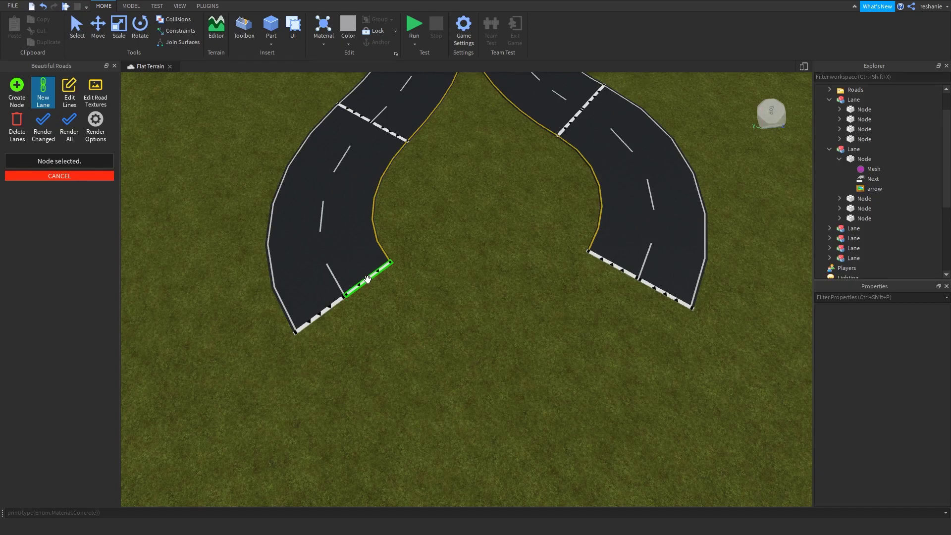
{"action": "left_click", "coordinate": [605, 260]}
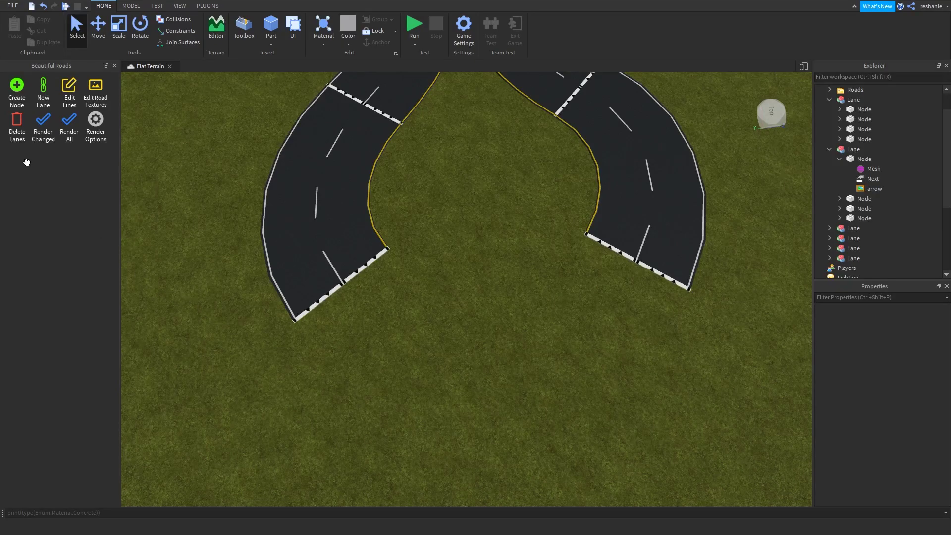
- Display the lane connection lines in Delete Lanes mode, inspect the links between the two branch ends and leave the mode
{"action": "left_click", "coordinate": [15, 134]}
{"action": "right_click_drag", "start_coordinate": [489, 414], "coordinate": [488, 413]}
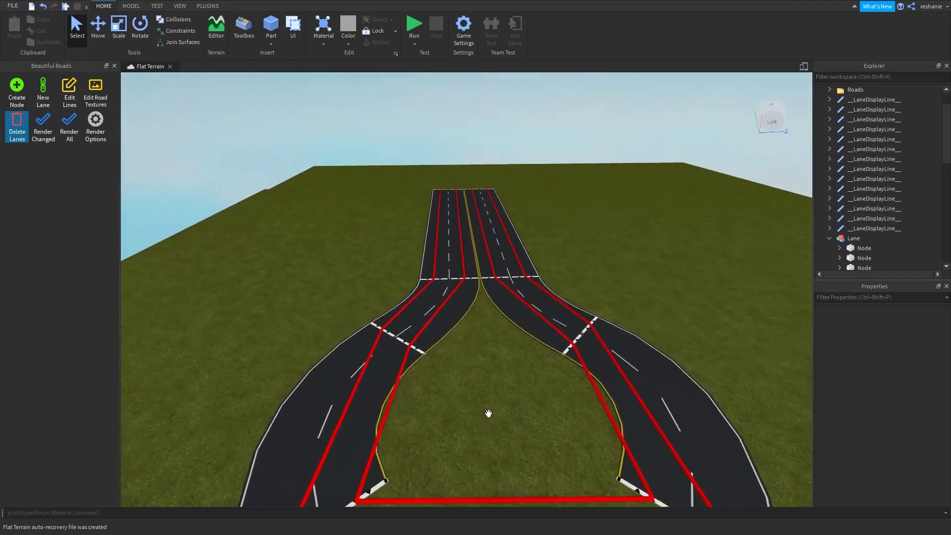
{"action": "right_click_drag", "start_coordinate": [463, 332], "coordinate": [471, 339]}
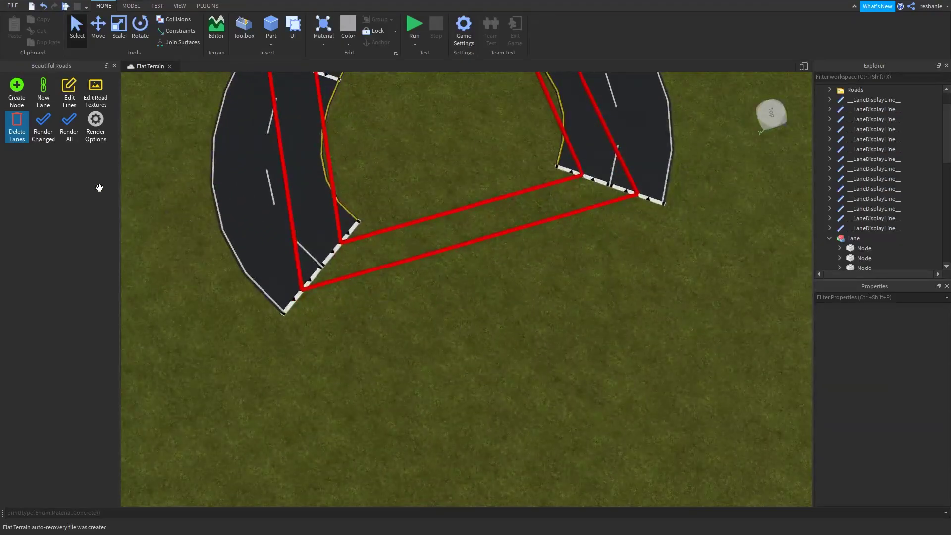
{"action": "left_click", "coordinate": [14, 132]}
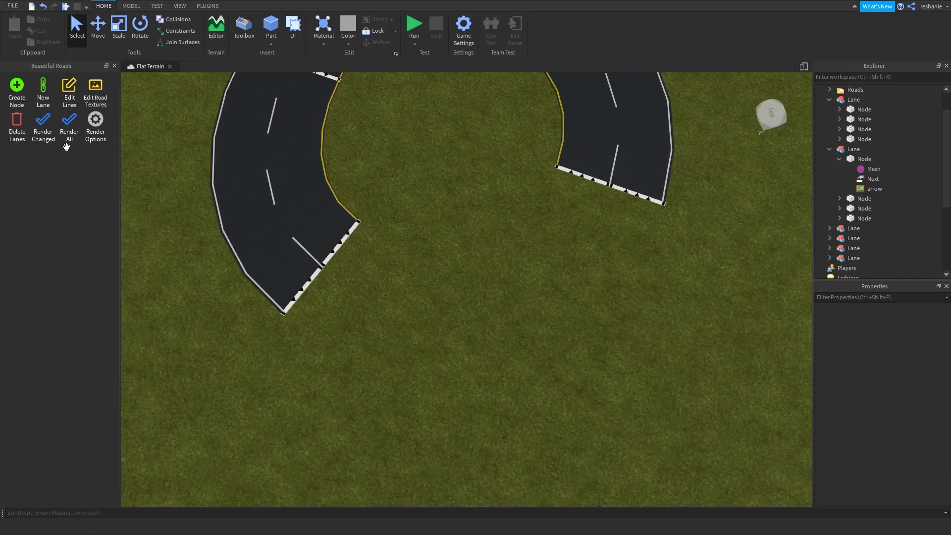
- Render the changed lanes to close the loop between the two branches
{"action": "left_click", "coordinate": [43, 130]}
{"action": "right_click_drag", "start_coordinate": [460, 329], "coordinate": [461, 323]}
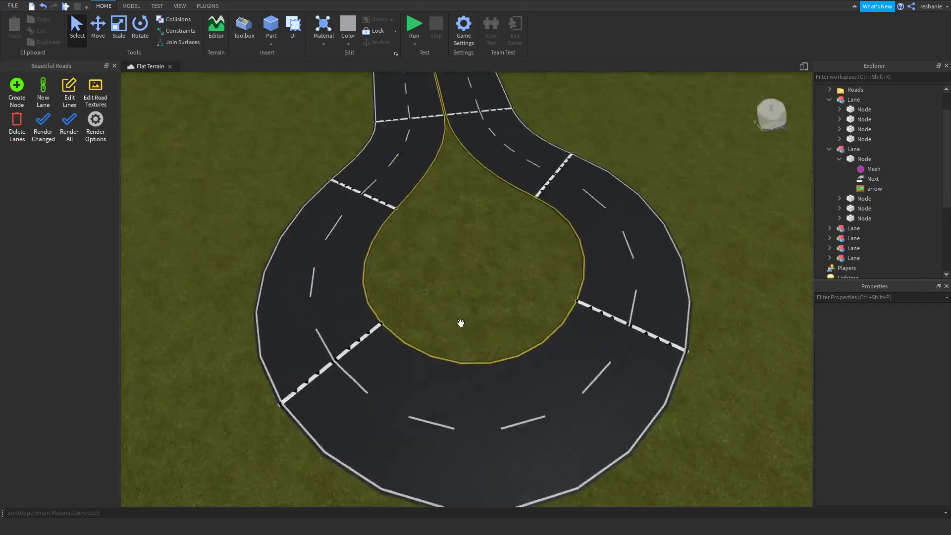
{"action": "scroll", "coordinate": [461, 323], "scroll_direction": "down", "scroll_amount": 4}
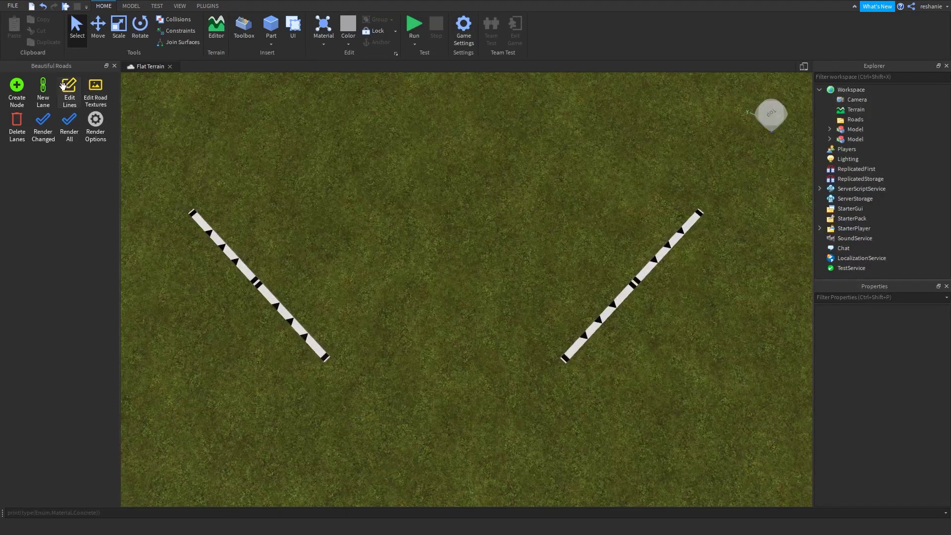
- Try linking the two separate node pairs with new lanes, starting at the right pair's nodes and ending at the left pair's, and render them
{"action": "left_click", "coordinate": [43, 92]}
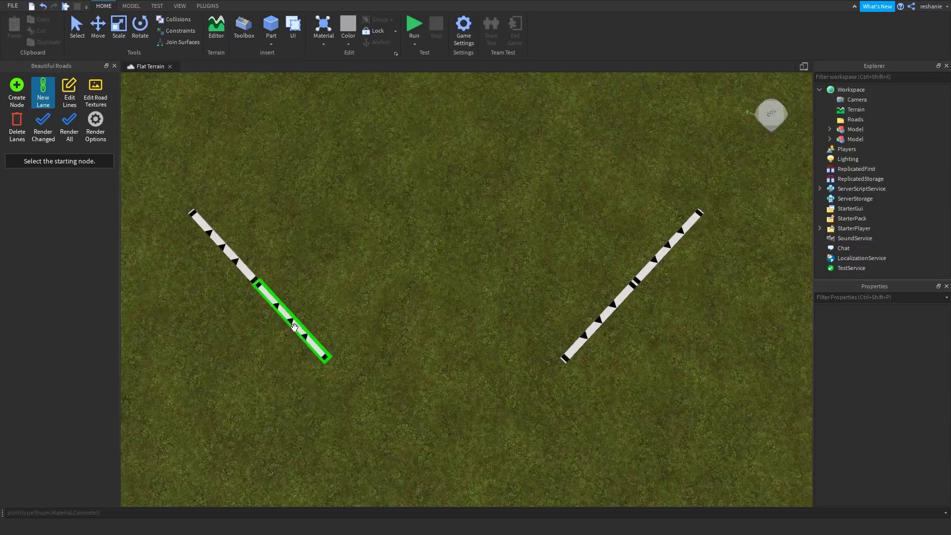
{"action": "left_click", "coordinate": [605, 314]}
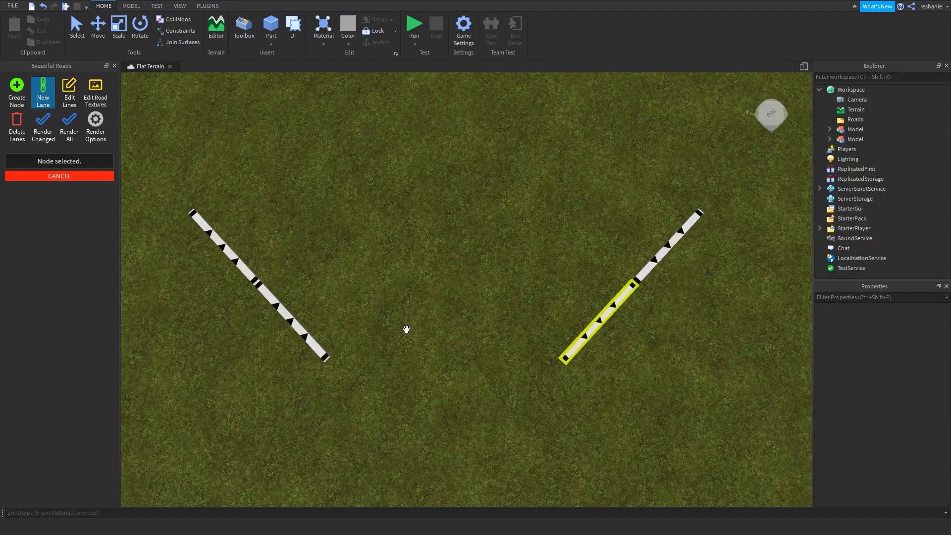
{"action": "left_click", "coordinate": [293, 328]}
{"action": "left_click", "coordinate": [651, 265]}
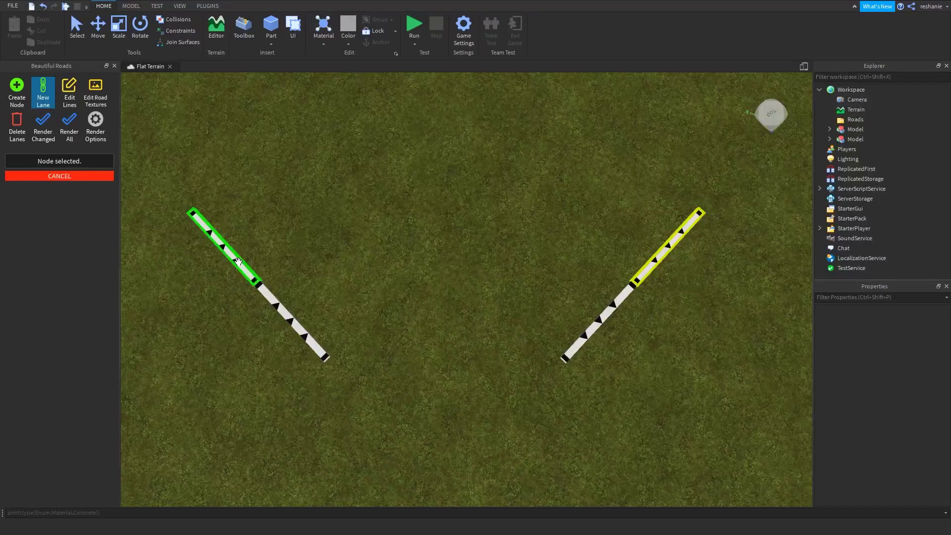
{"action": "left_click", "coordinate": [225, 271]}
{"action": "left_click", "coordinate": [49, 95]}
{"action": "left_click", "coordinate": [44, 119]}
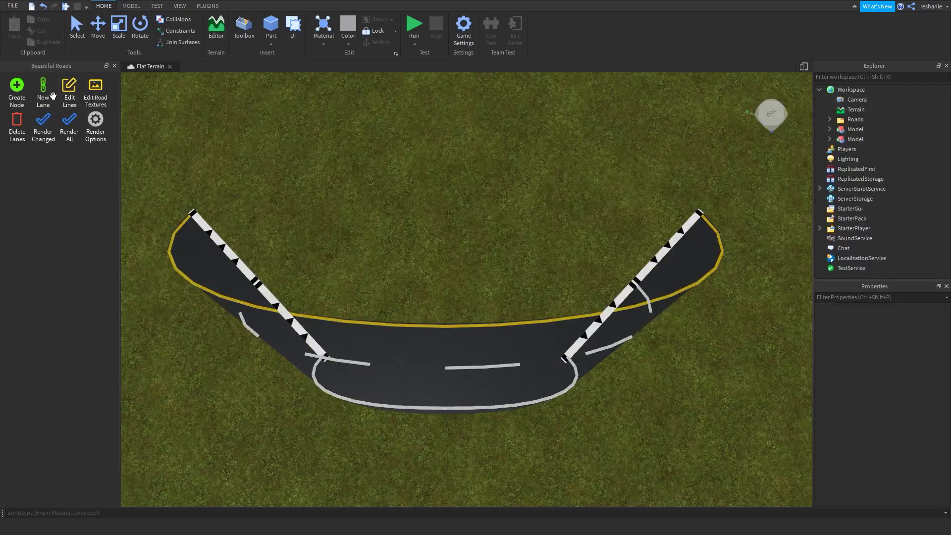
- Delete both lanes between the two node pairs and render the change
{"action": "left_click", "coordinate": [16, 120]}
{"action": "left_click", "coordinate": [404, 321]}
{"action": "left_click", "coordinate": [419, 248]}
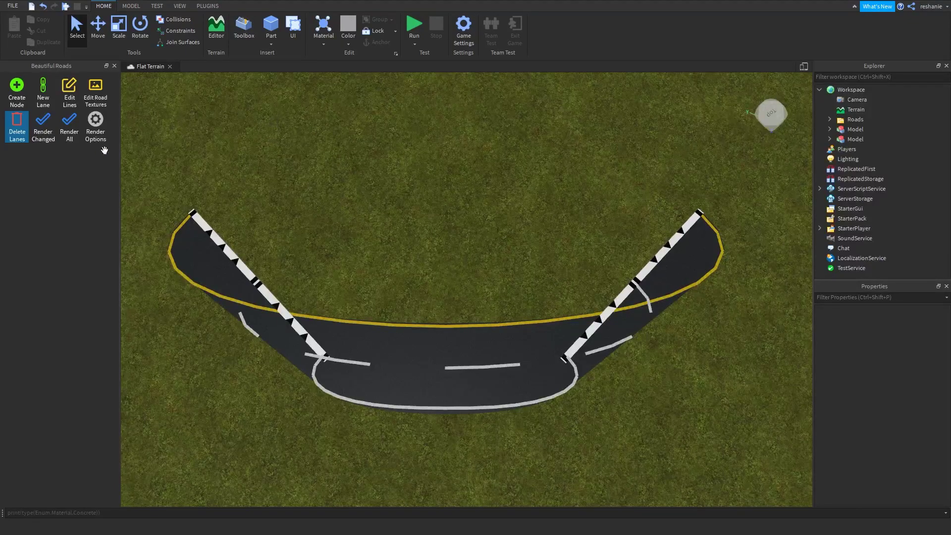
{"action": "left_click", "coordinate": [18, 127]}
{"action": "left_click", "coordinate": [35, 125]}
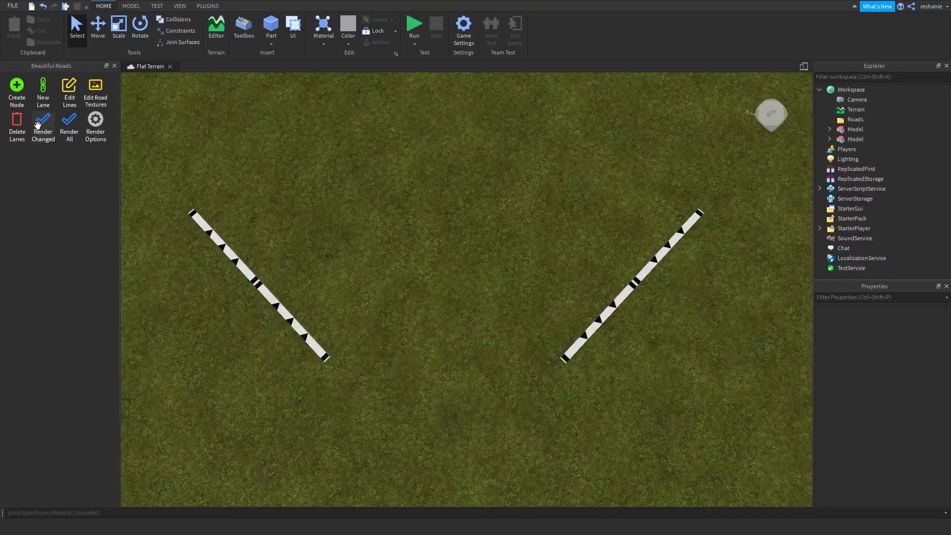
- Link the left pair's inner and outer nodes to the matching nodes of the right pair with two new lanes, and render them
{"action": "left_click", "coordinate": [43, 102]}
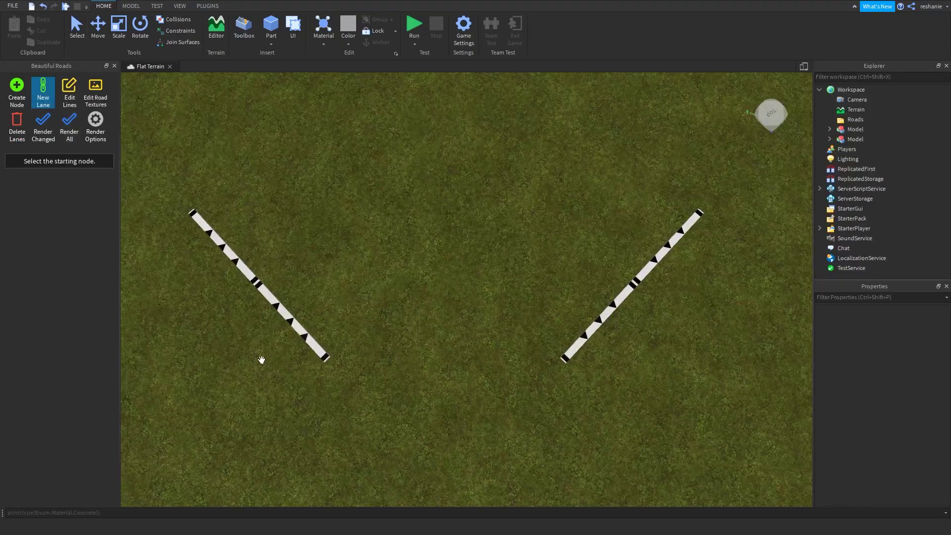
{"action": "left_click", "coordinate": [291, 321]}
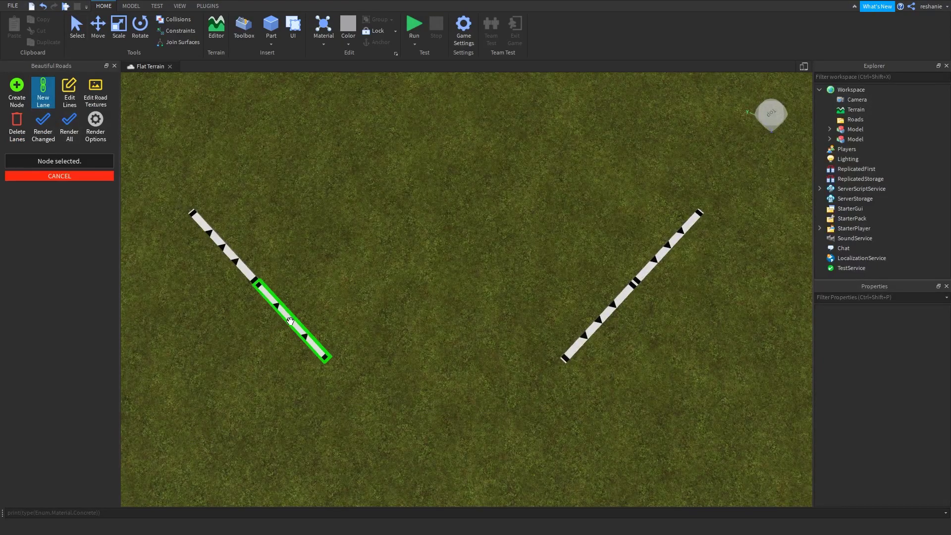
{"action": "left_click", "coordinate": [597, 327]}
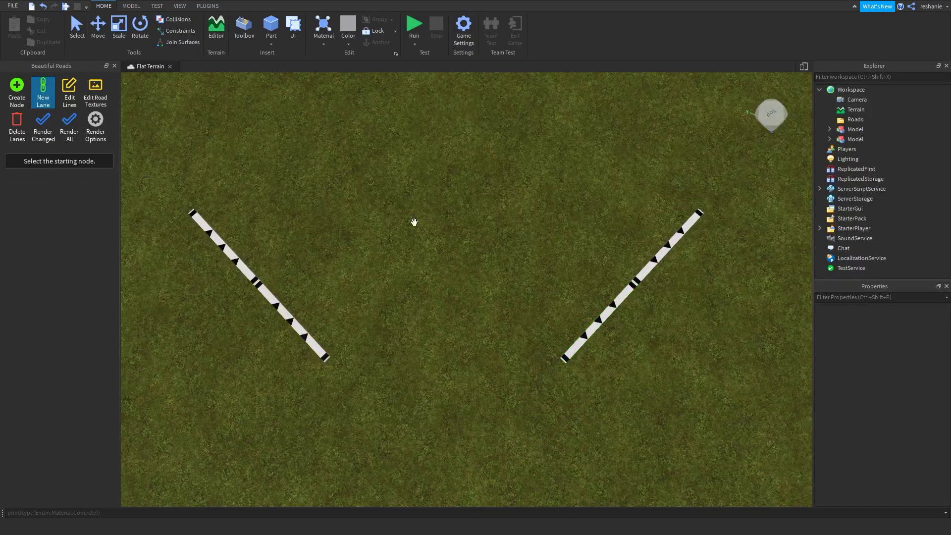
{"action": "left_click", "coordinate": [222, 249]}
{"action": "left_click", "coordinate": [663, 257]}
{"action": "left_click", "coordinate": [50, 117]}
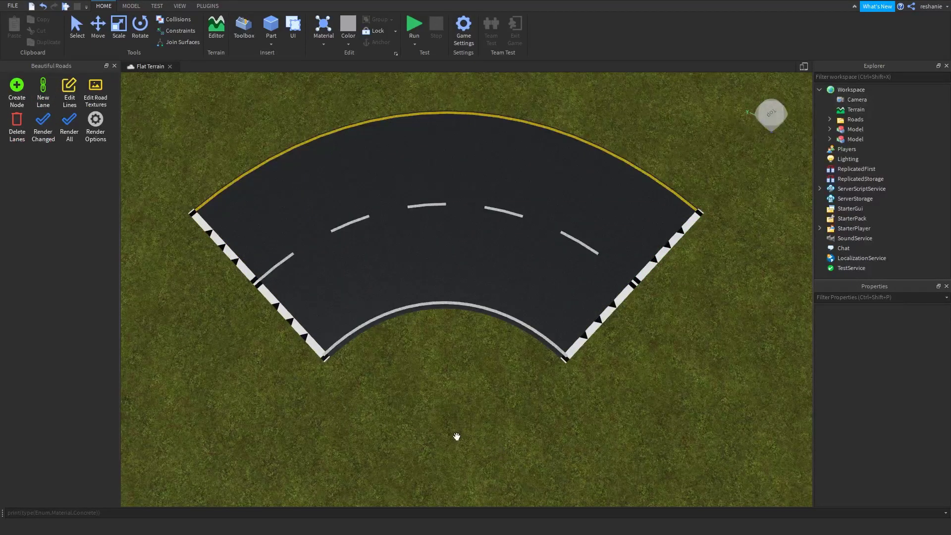
- Select both node pair models at the ends of the curved road and delete them
{"action": "scroll", "coordinate": [454, 434], "scroll_direction": "down", "scroll_amount": 5}
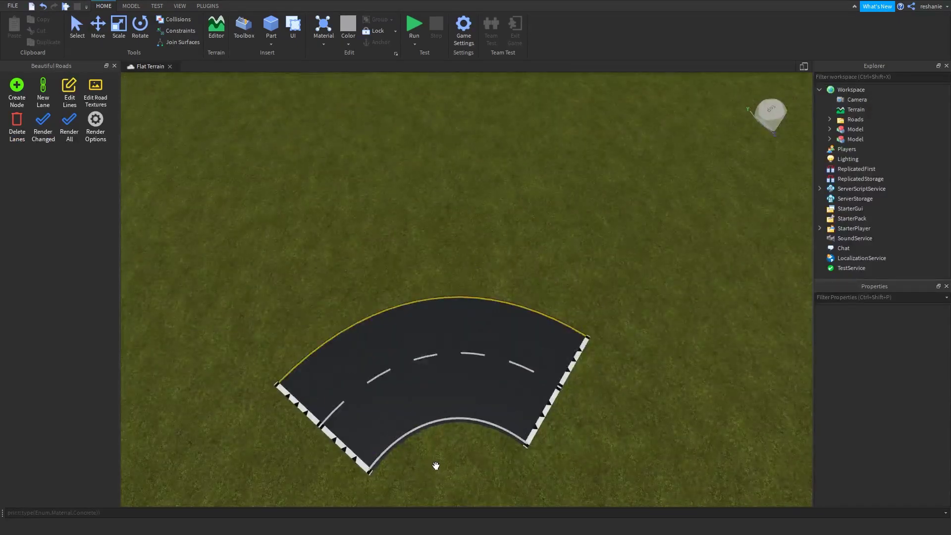
{"action": "right_click_drag", "start_coordinate": [430, 473], "coordinate": [430, 473]}
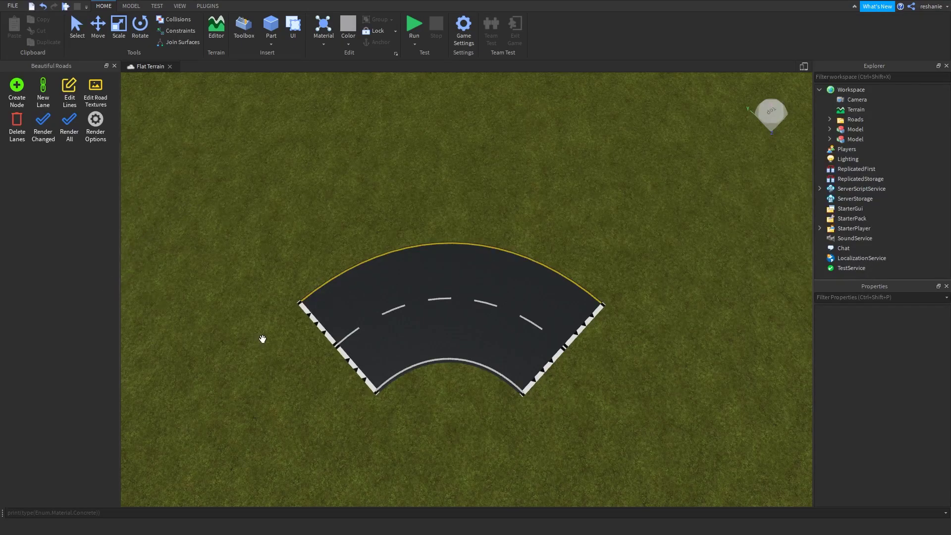
{"action": "scroll", "coordinate": [537, 243], "scroll_direction": "down", "scroll_amount": 3}
{"action": "scroll", "coordinate": [537, 242], "scroll_direction": "down", "scroll_amount": 3}
{"action": "right_click_drag", "start_coordinate": [589, 302], "coordinate": [589, 302]}
{"action": "scroll", "coordinate": [545, 282], "scroll_direction": "up", "scroll_amount": 3}
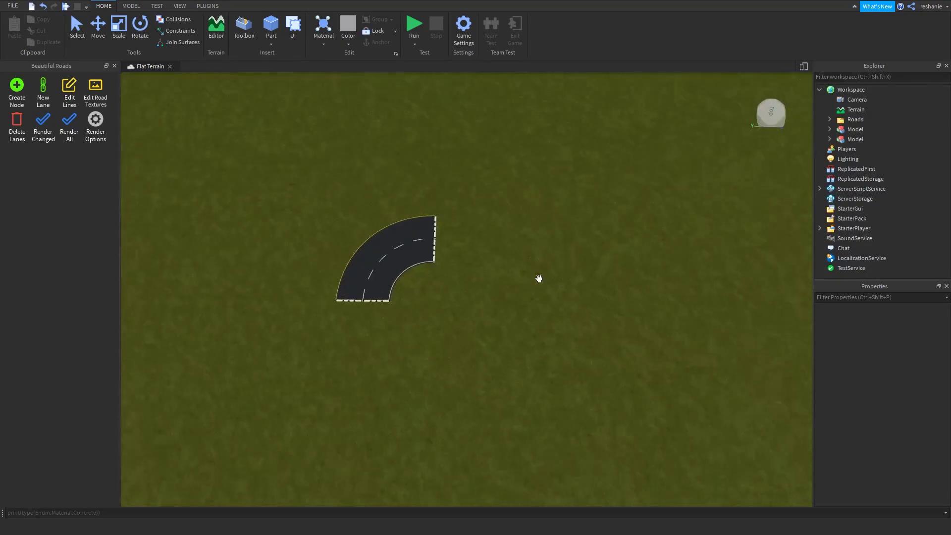
{"action": "left_click", "coordinate": [76, 28]}
{"action": "left_click_drag", "start_coordinate": [453, 140], "coordinate": [279, 419]}
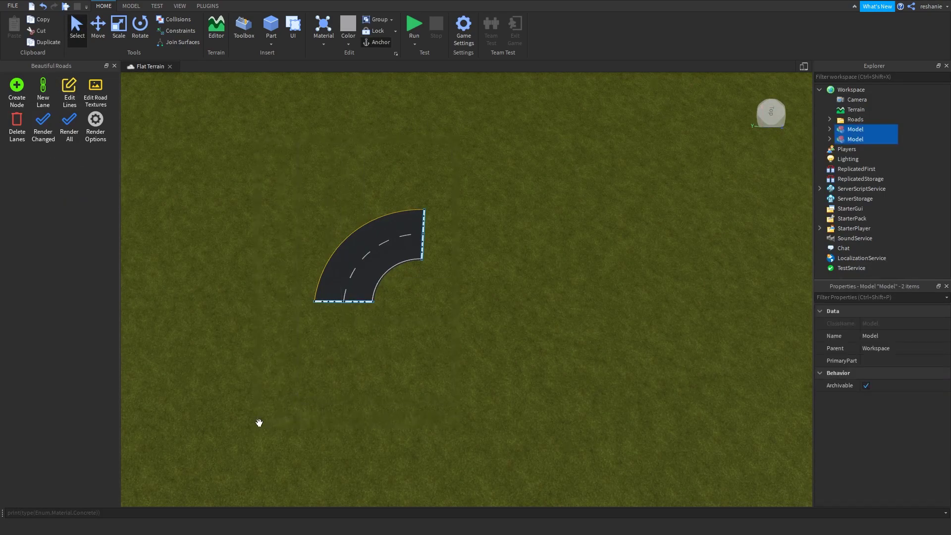
{"action": "key", "text": "Delete"}
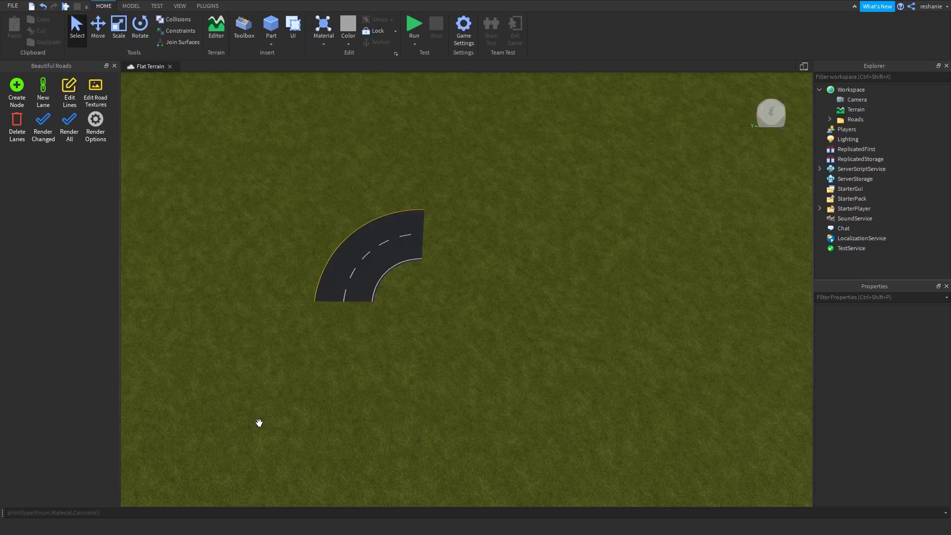